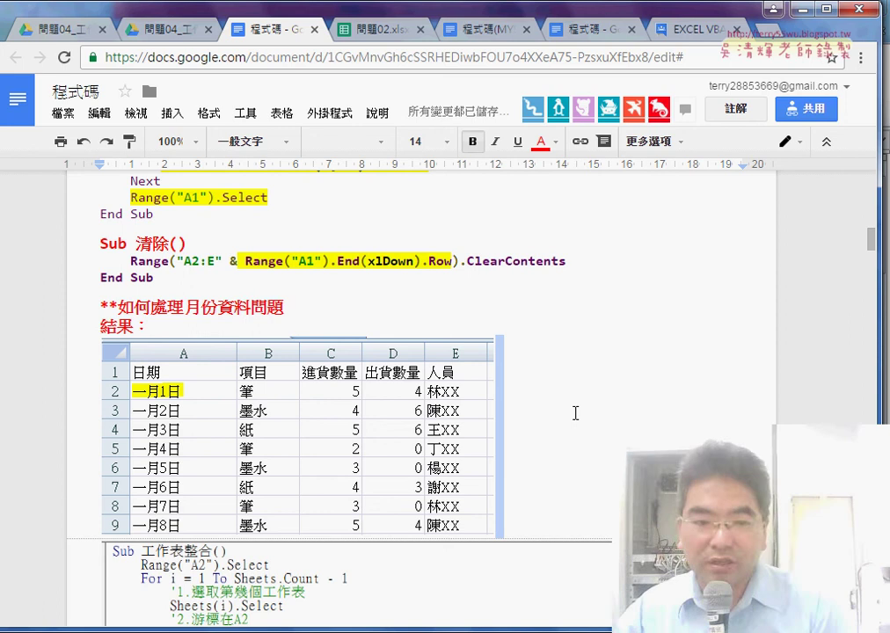
Mark the date 一月1日 and its day number 1 on the example result table.
click(450, 393)
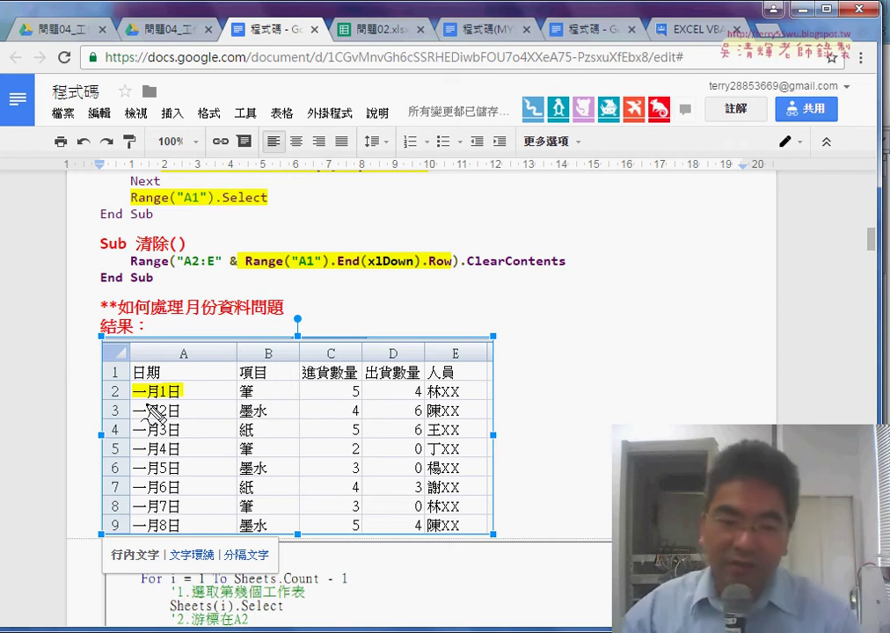
drag(130, 399, 151, 402)
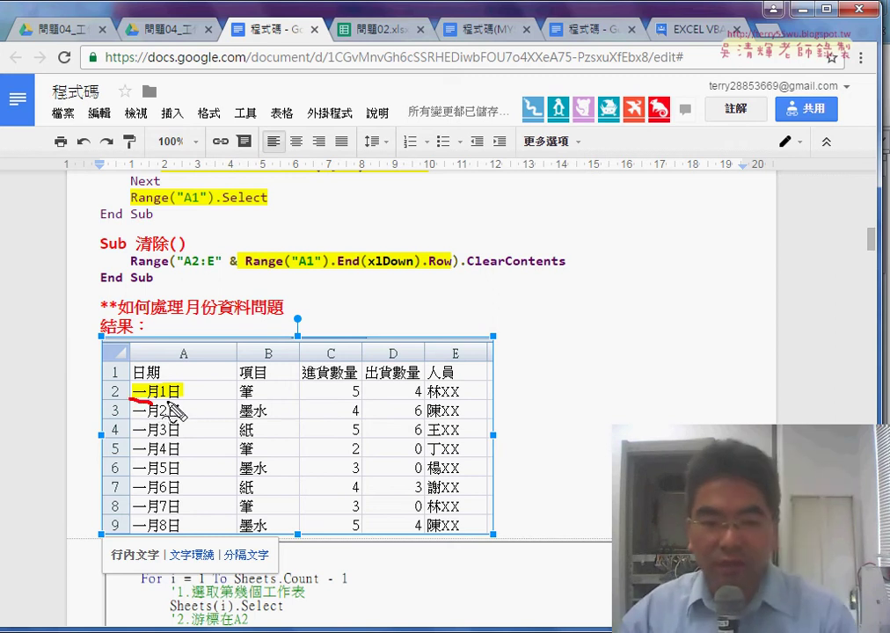
mouse_move(167, 384)
mouse_down()
mouse_move(174, 389)
mouse_move(132, 401)
mouse_up()
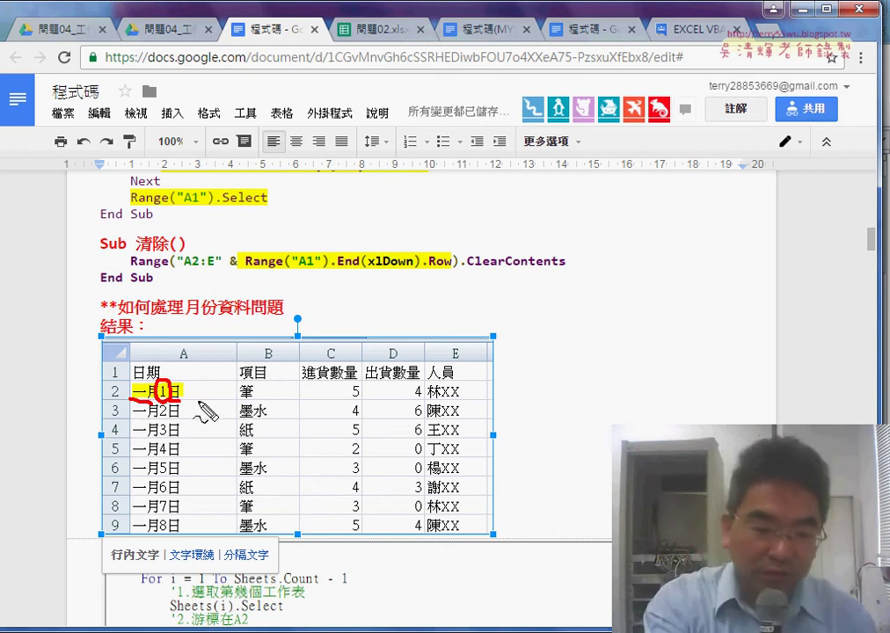
key(Escape)
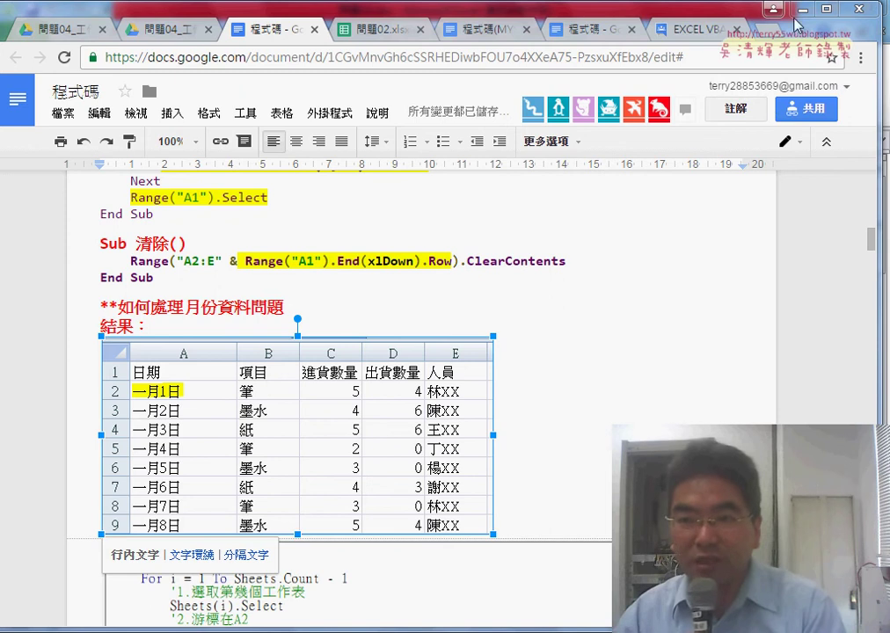
Run the 工作表合併_巨集 macro on 第一季 and review the merged records from A2.
click(800, 16)
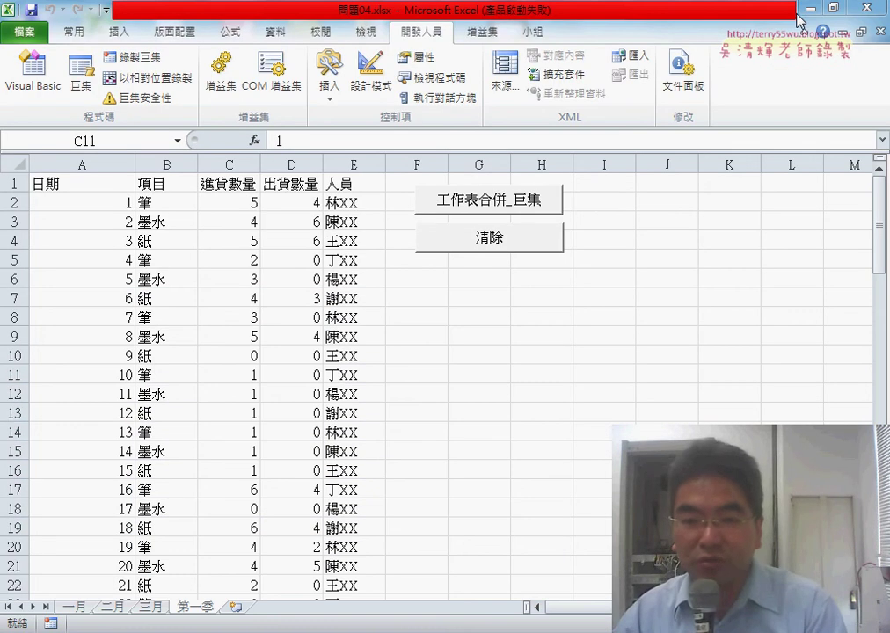
click(519, 200)
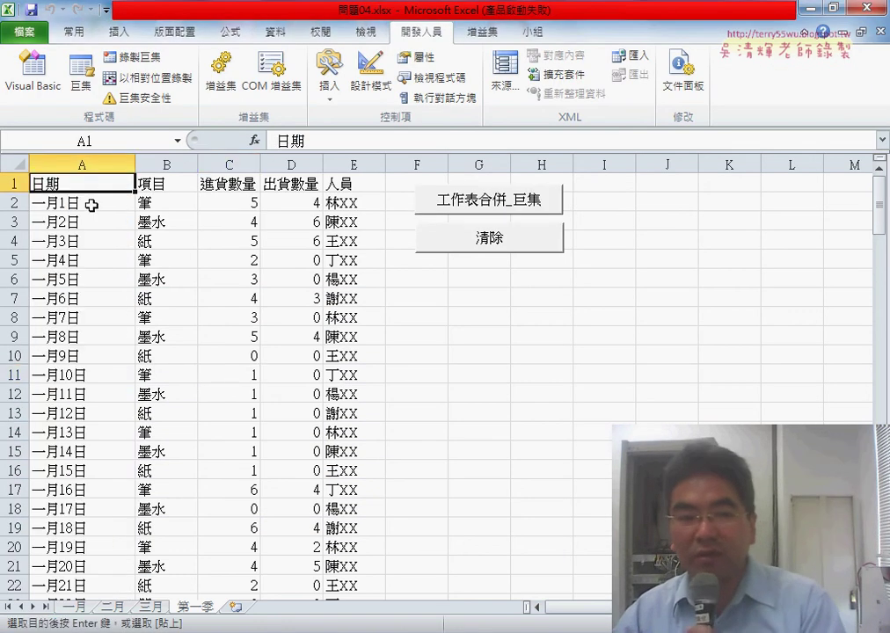
click(92, 205)
scroll(79, 205, down, 2)
scroll(76, 215, down, 3)
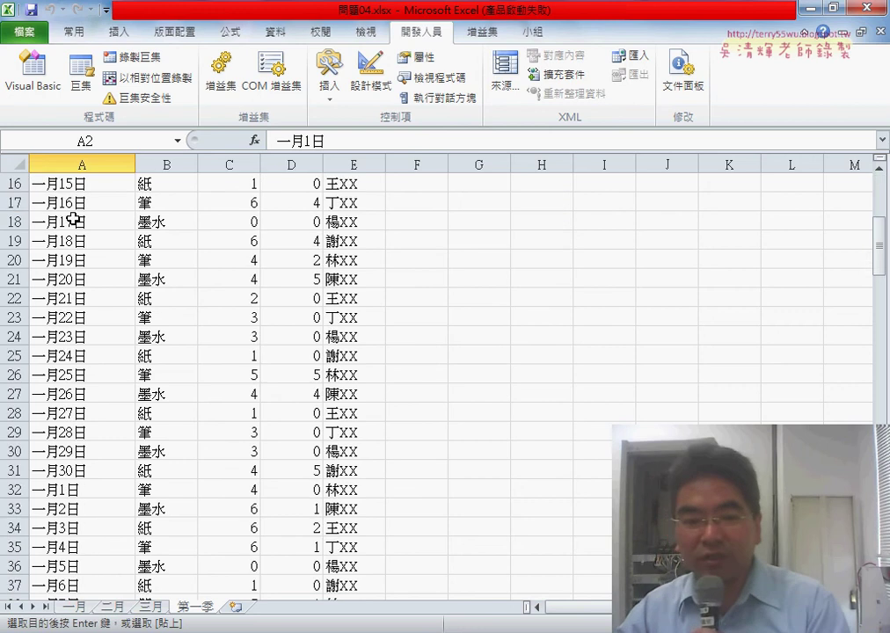
scroll(74, 220, down, 6)
scroll(73, 219, down, 8)
scroll(74, 220, down, 7)
scroll(73, 220, down, 4)
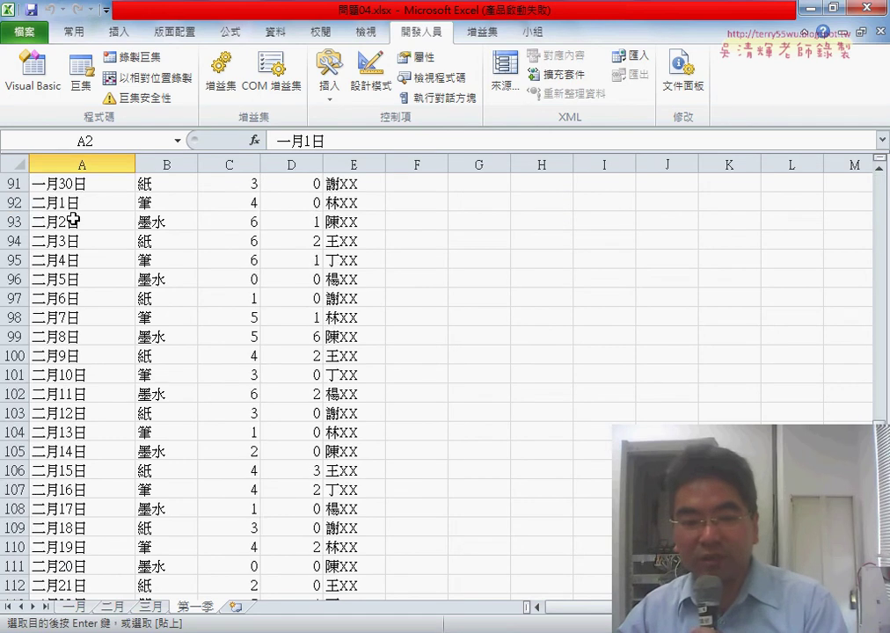
scroll(74, 220, down, 7)
scroll(76, 220, down, 8)
scroll(77, 220, up, 10)
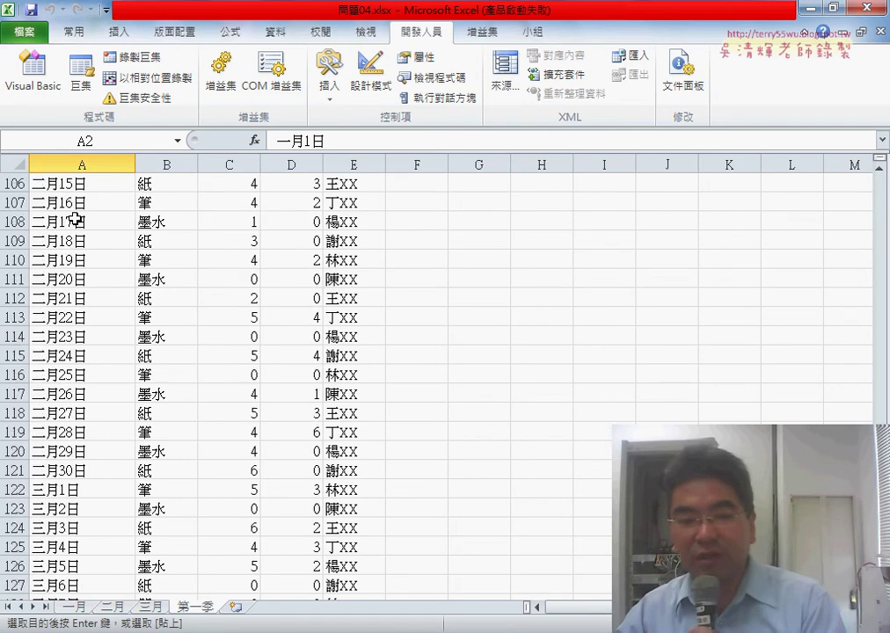
scroll(76, 219, up, 14)
scroll(77, 220, up, 11)
scroll(76, 220, up, 10)
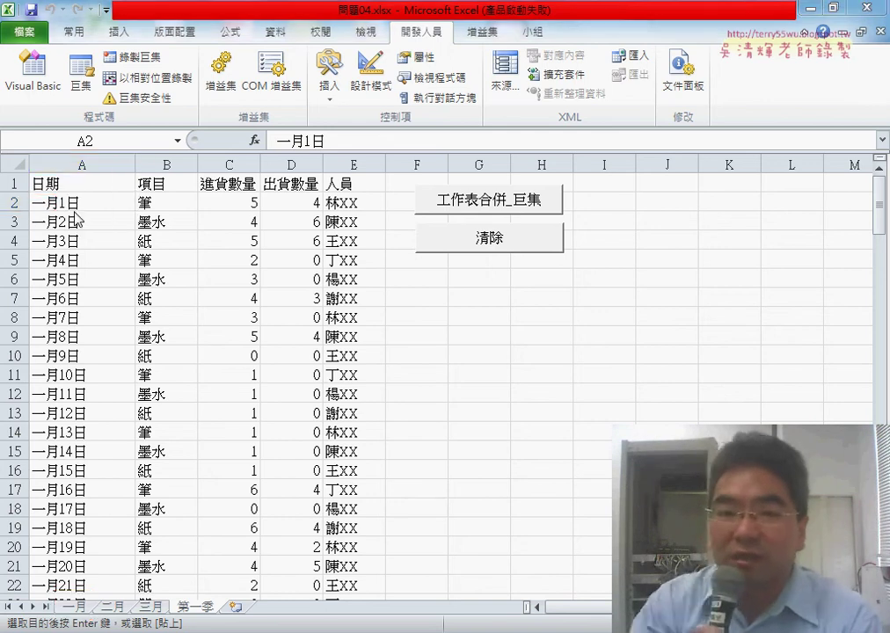
Clear 第一季's data and open 工作表合併_巨集's code via 指定巨集 > 編輯.
click(523, 245)
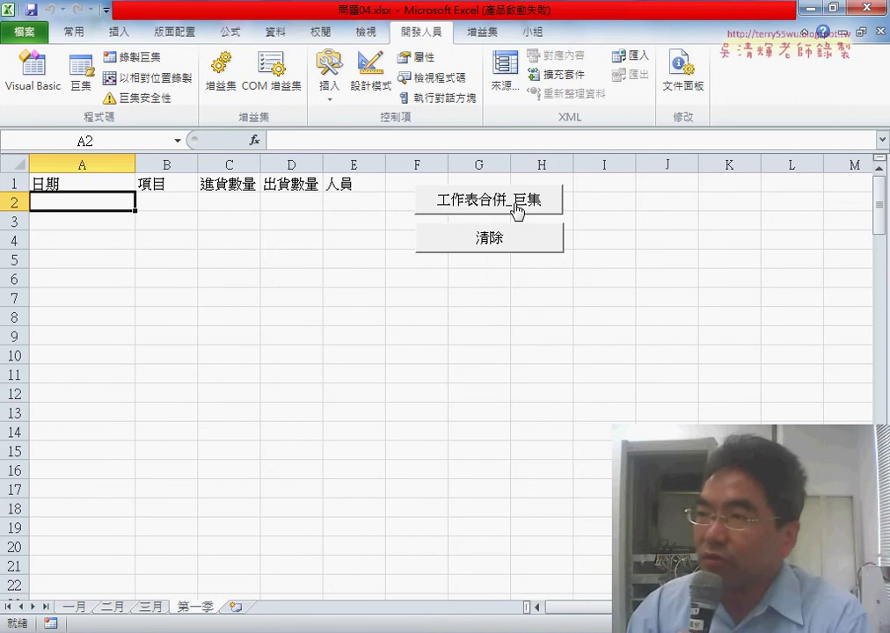
right_click(514, 200)
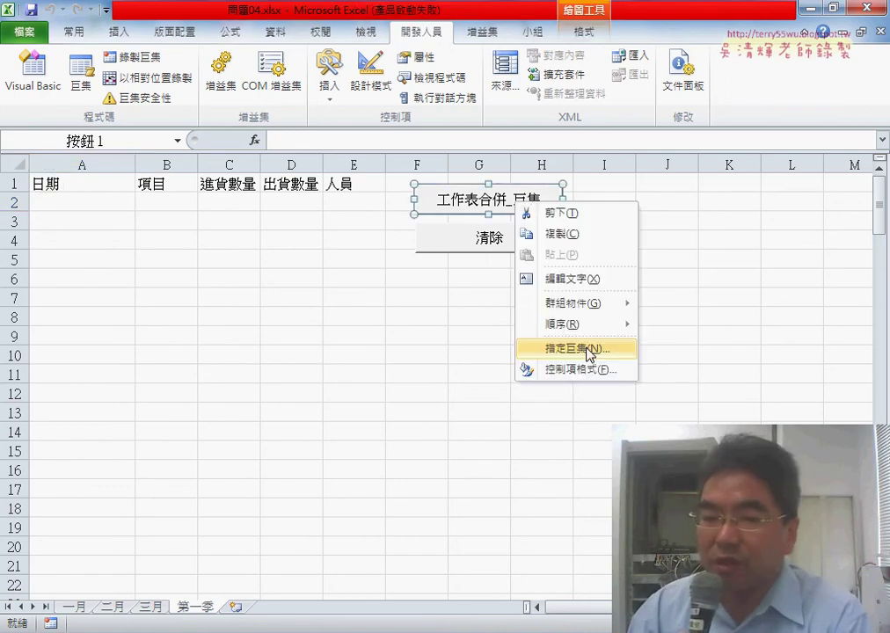
click(580, 348)
click(717, 246)
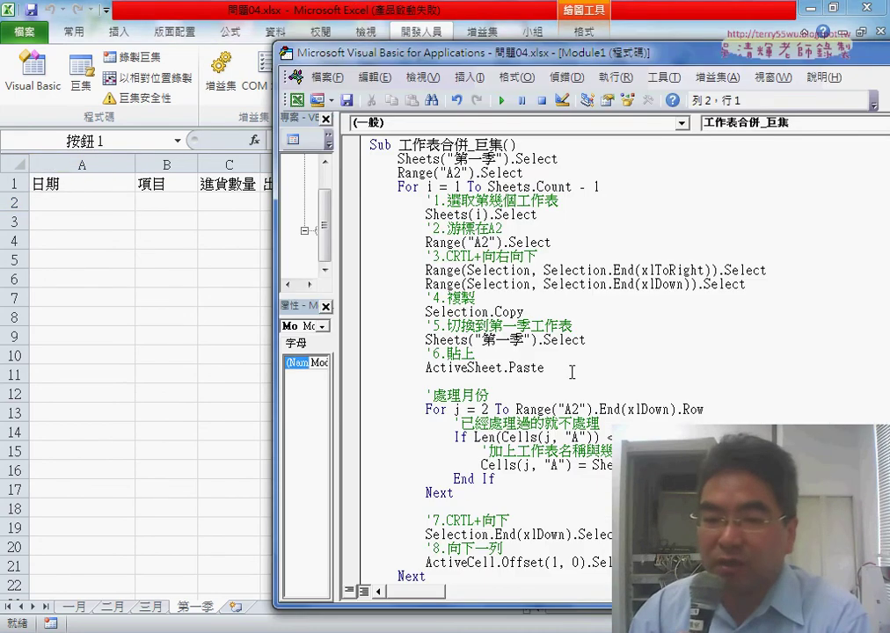
Set a breakpoint on ActiveSheet.Paste and run the macro until it stops there.
drag(495, 494, 354, 401)
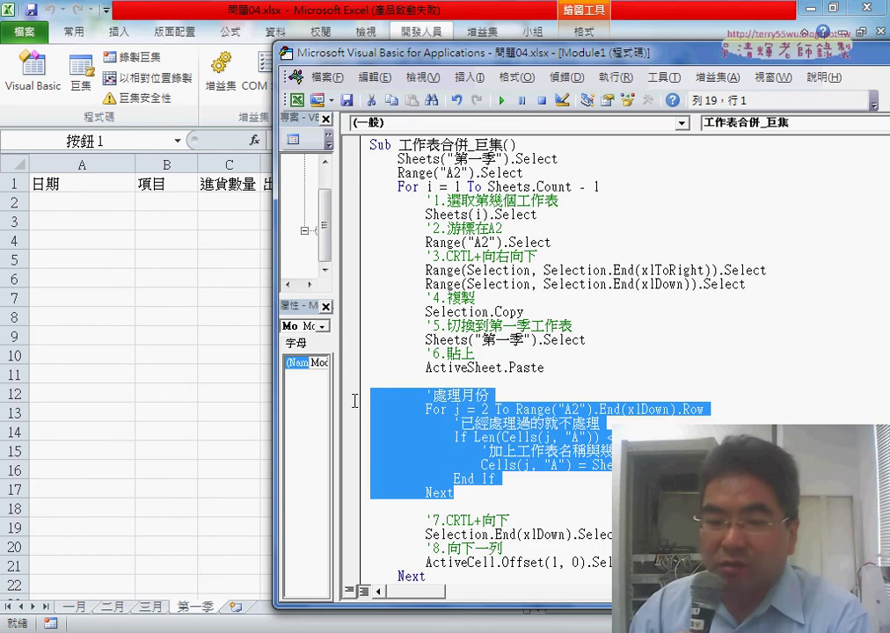
click(353, 368)
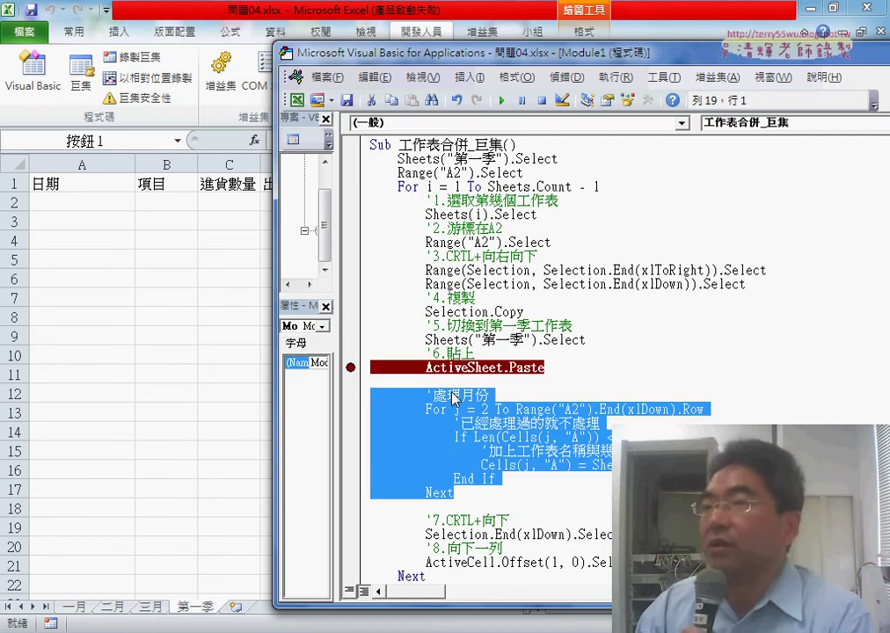
click(502, 100)
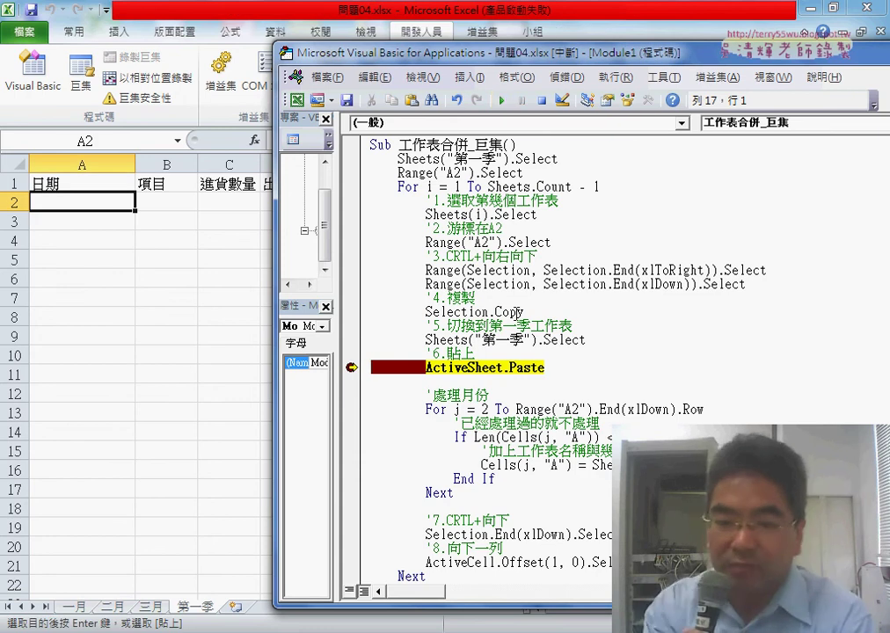
Step over ActiveSheet.Paste, then highlight the '處理月份 comment and For j loop.
key(F8)
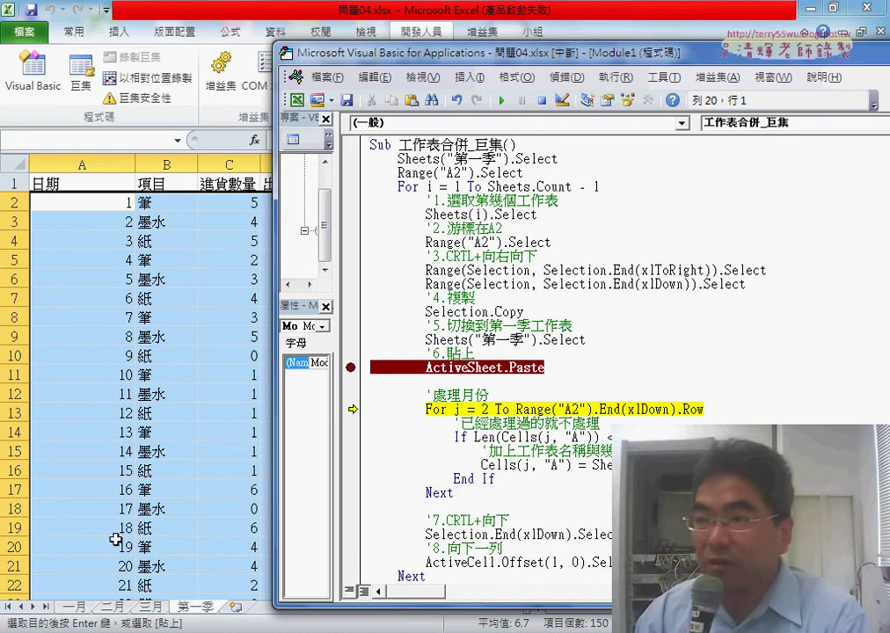
drag(544, 368, 431, 367)
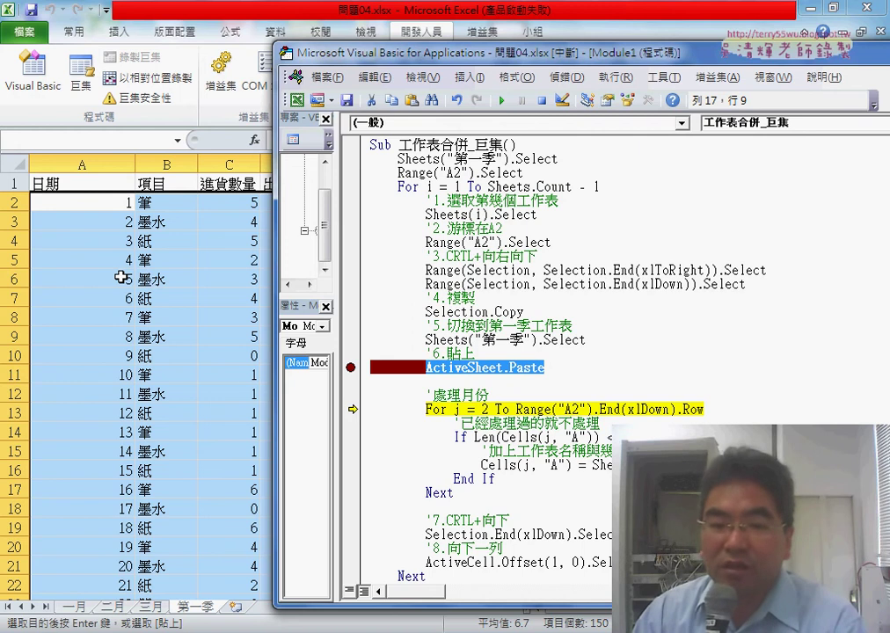
drag(497, 396, 432, 396)
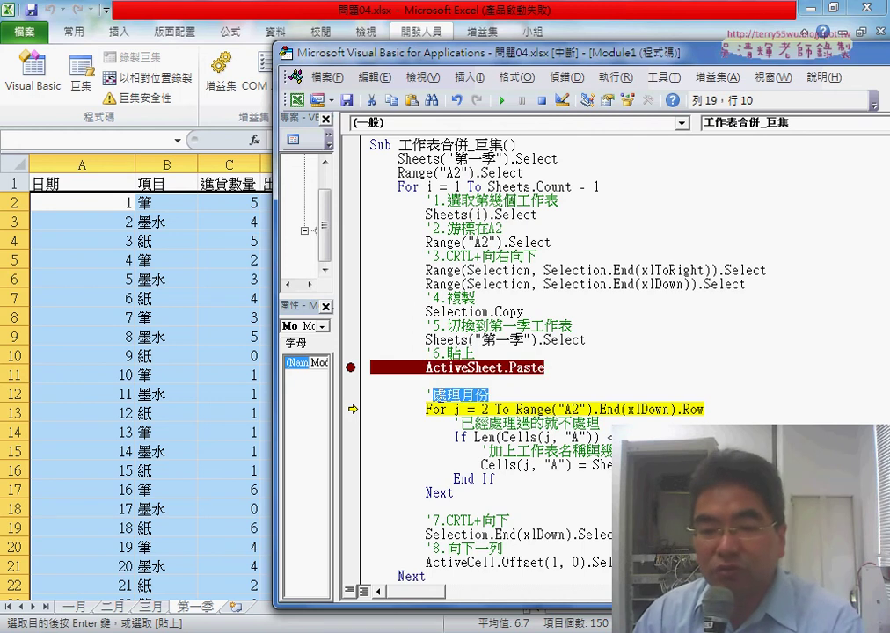
drag(479, 503, 357, 398)
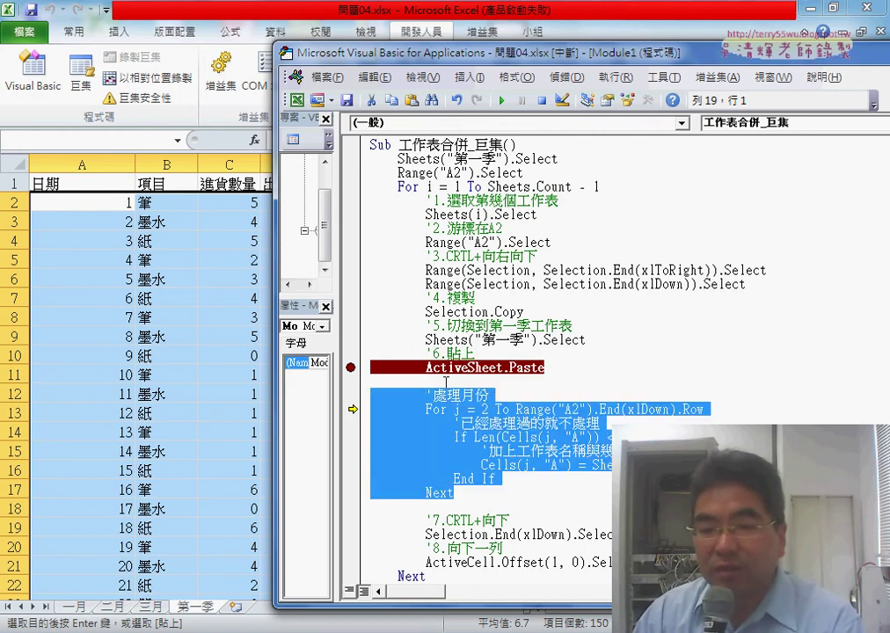
click(539, 367)
drag(489, 396, 431, 394)
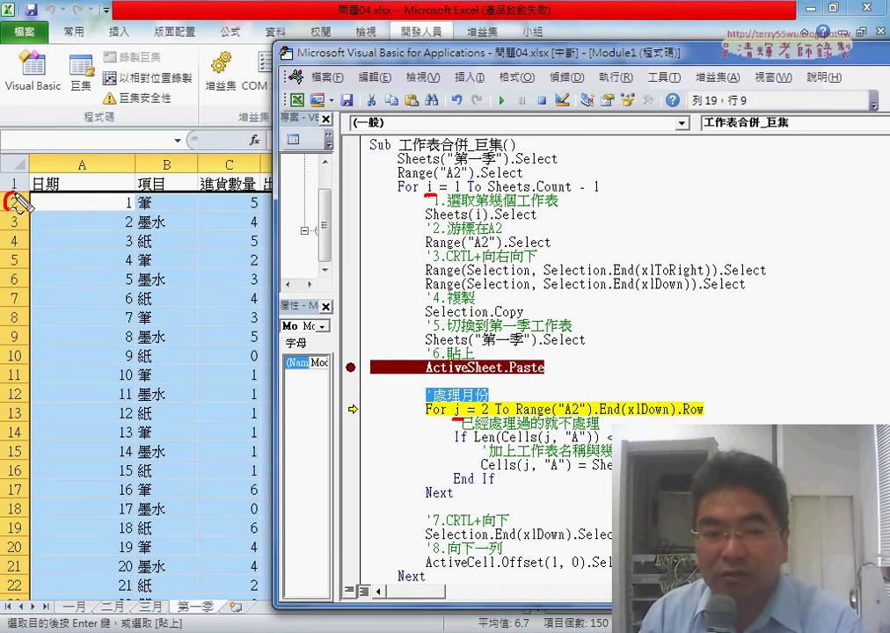
Annotate row 2, column A, and the For j loop's start and Next.
drag(12, 197, 14, 192)
mouse_move(81, 194)
mouse_down()
mouse_move(85, 262)
mouse_move(97, 250)
mouse_up()
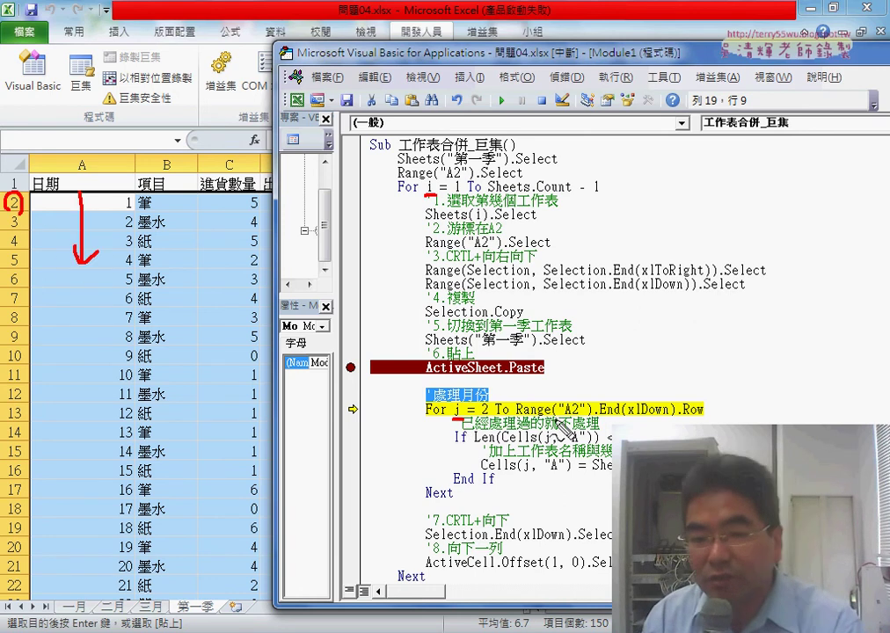
drag(459, 419, 690, 422)
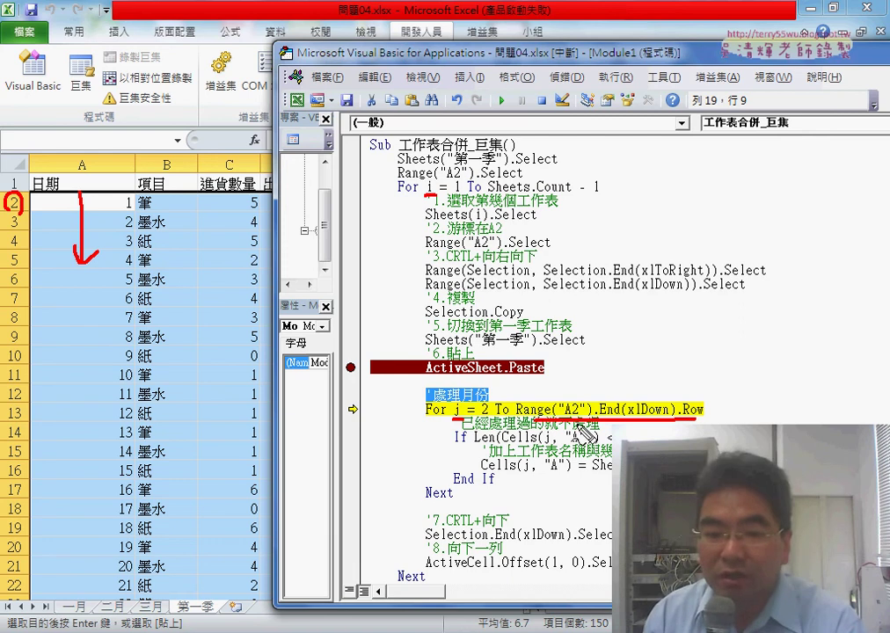
drag(425, 502, 455, 501)
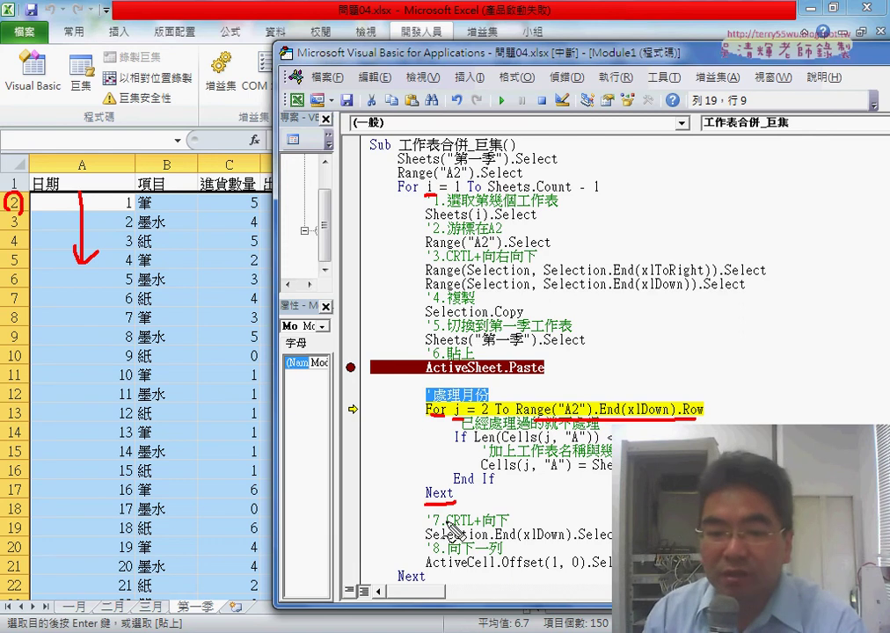
key(Escape)
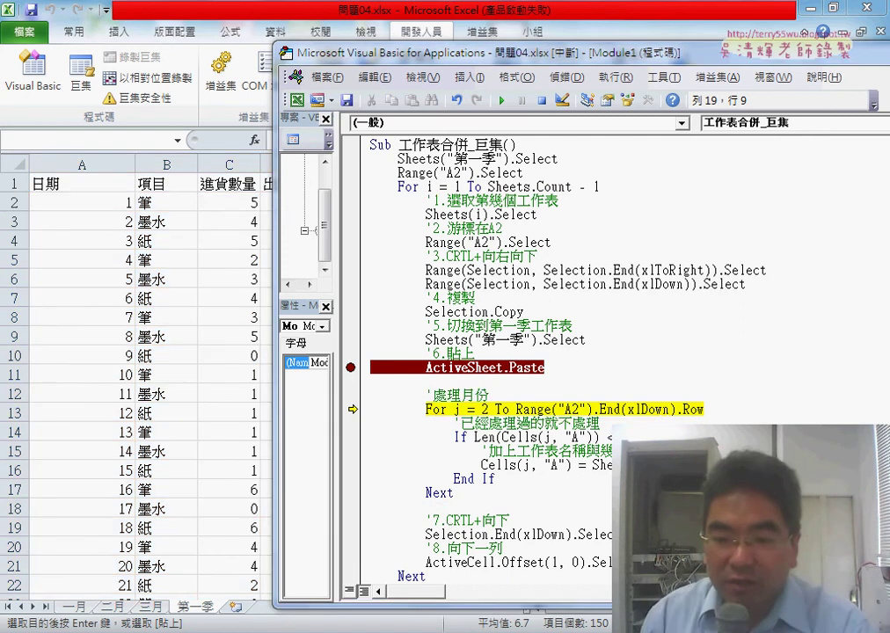
Delete the already-processed If check and its End If, and outdent the Cells(j, "A") line.
drag(613, 437, 333, 420)
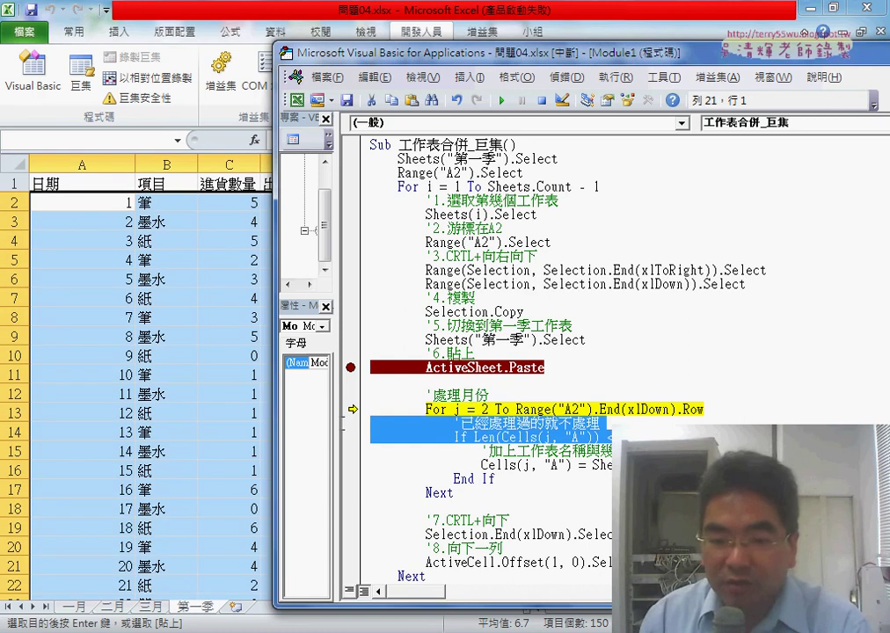
key(Delete)
key(Delete)
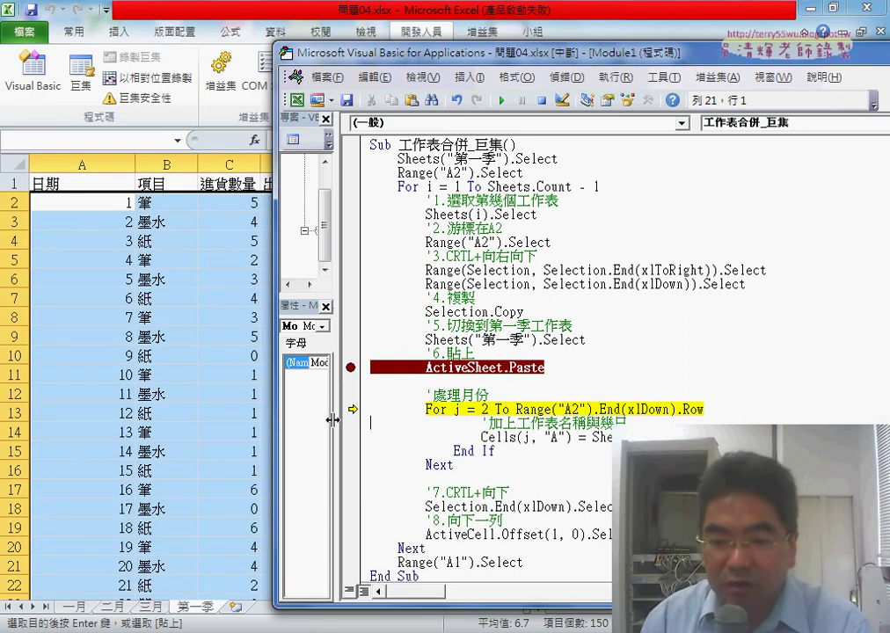
drag(511, 456, 333, 458)
key(Delete)
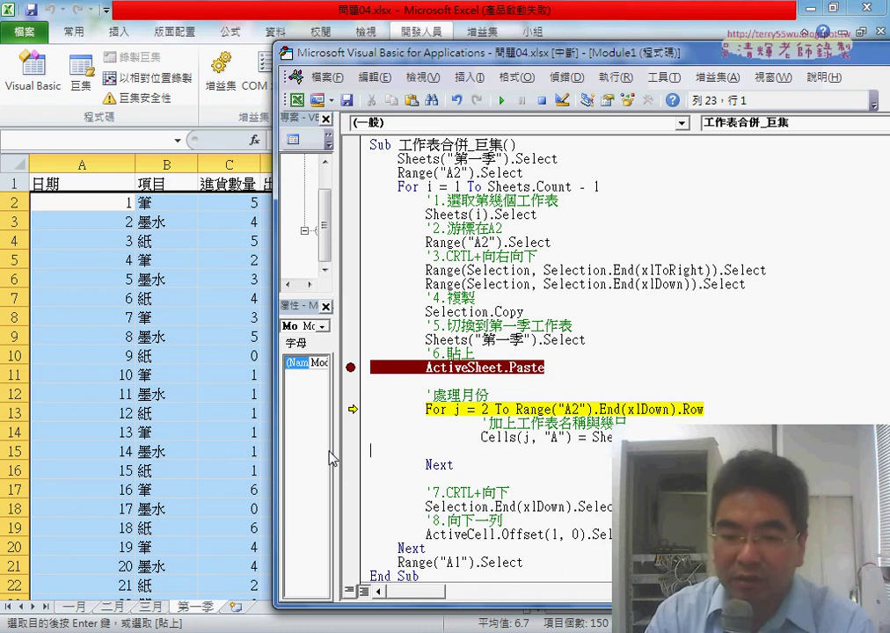
key(Delete)
click(481, 437)
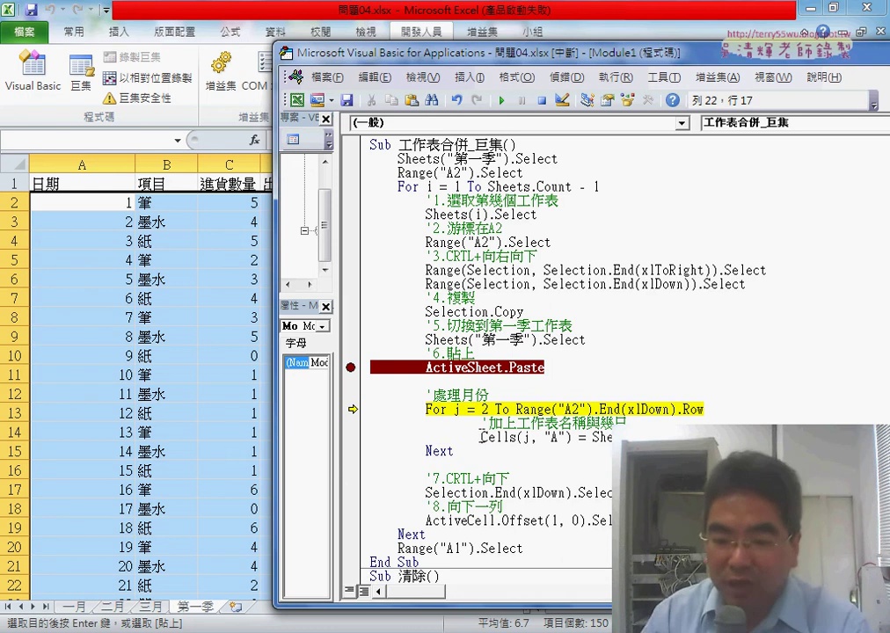
key(BackSpace)
key(BackSpace)
key(BackSpace)
key(BackSpace)
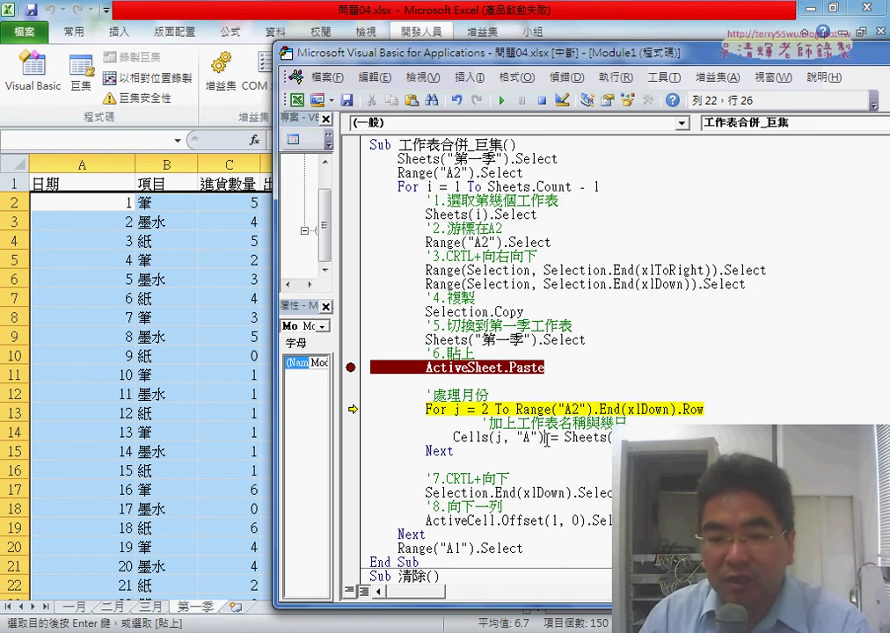
Highlight the Cells(j, "A") target and the sheet-name part of the assignment.
drag(546, 438, 457, 437)
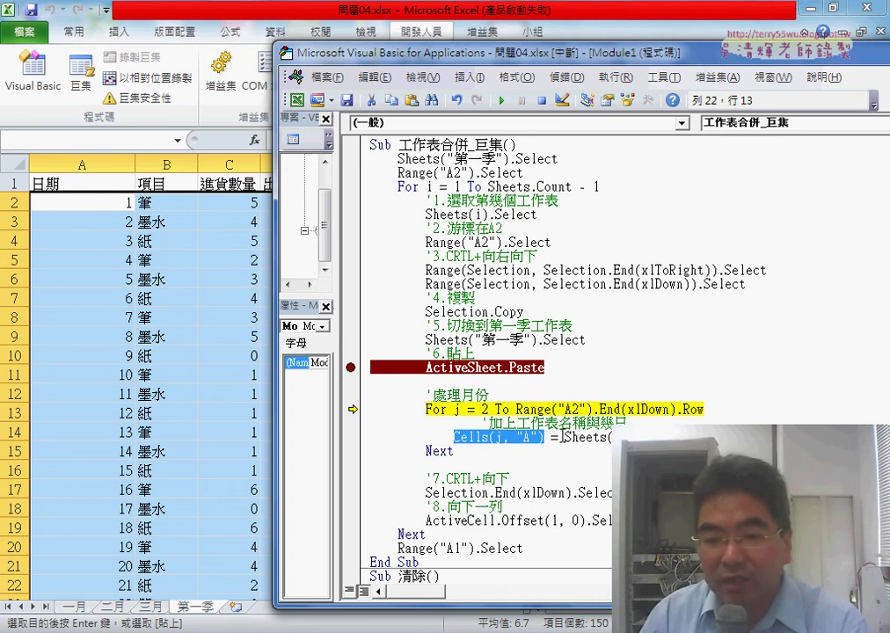
drag(564, 437, 641, 437)
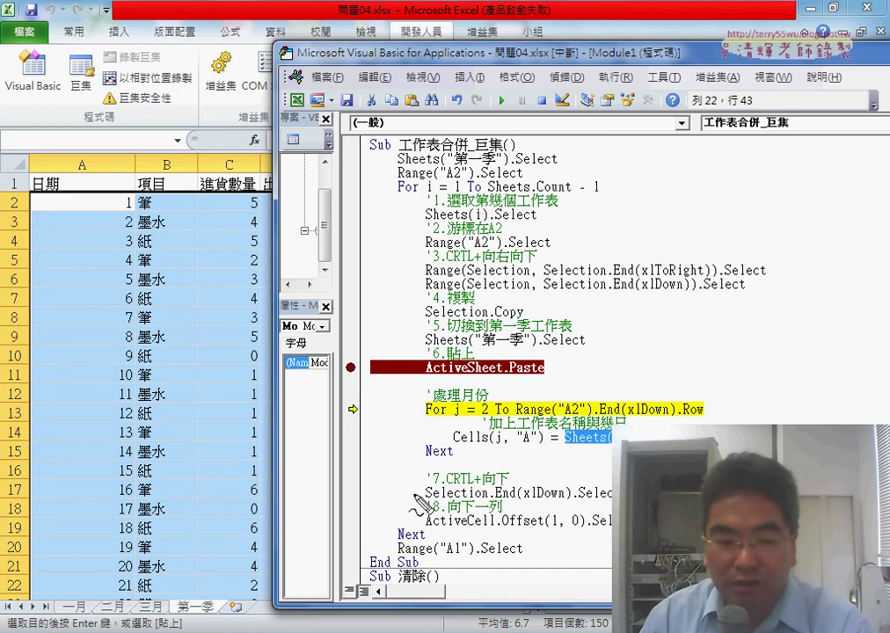
drag(95, 590, 106, 607)
drag(567, 444, 611, 444)
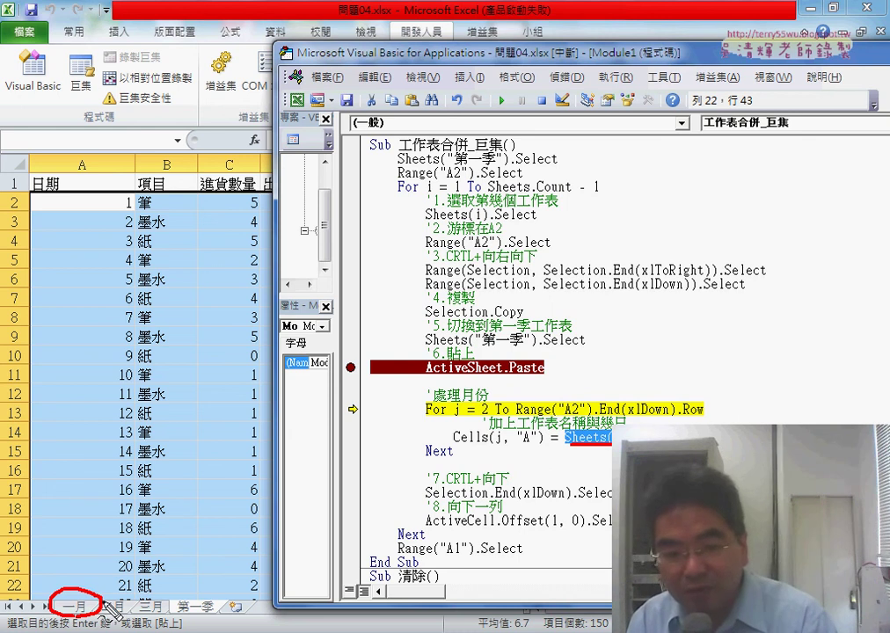
drag(96, 598, 603, 493)
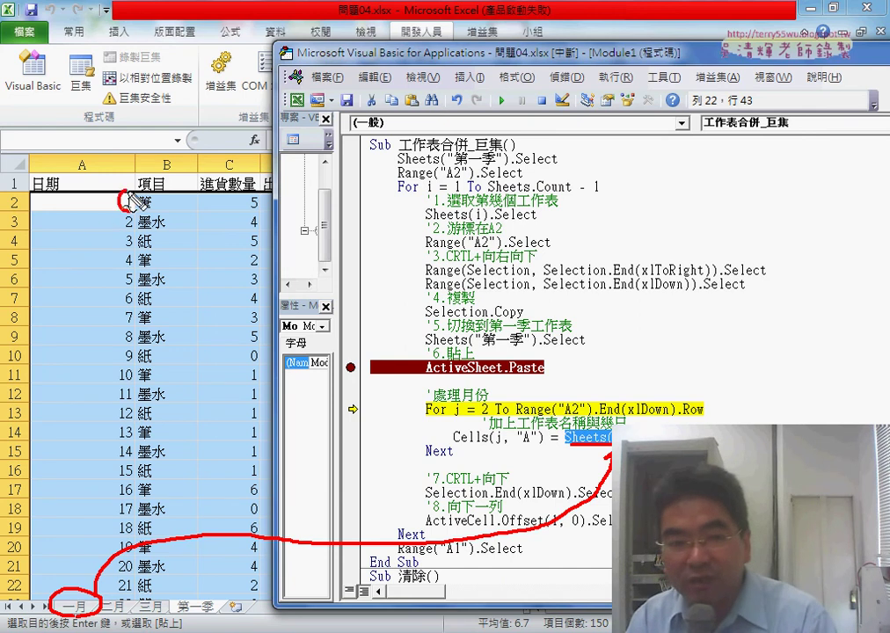
drag(130, 200, 134, 195)
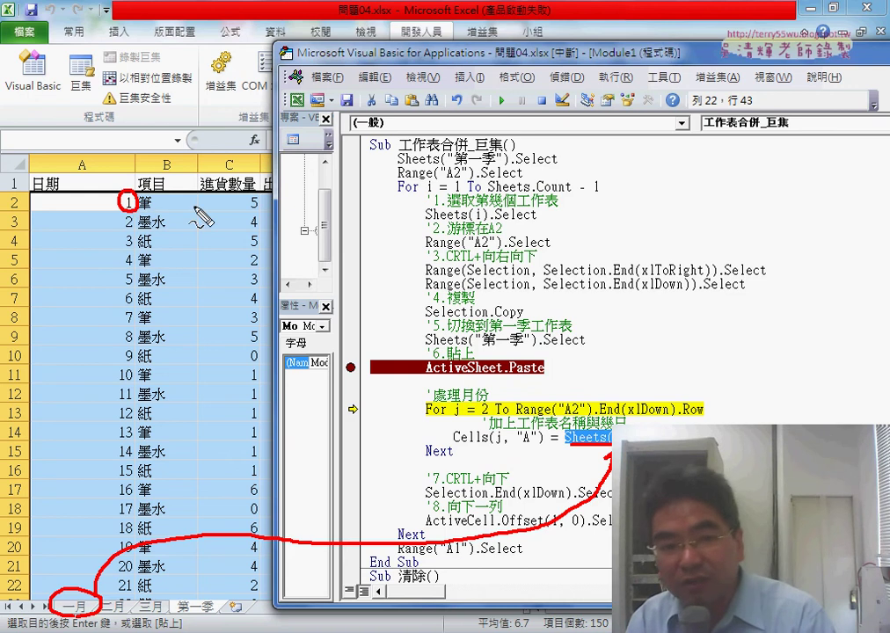
drag(143, 205, 739, 420)
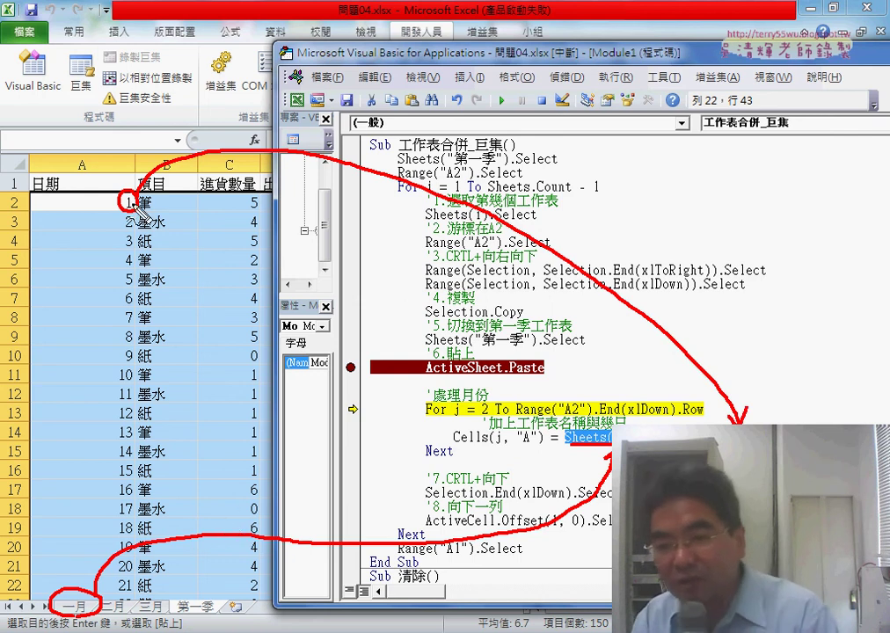
drag(133, 215, 116, 230)
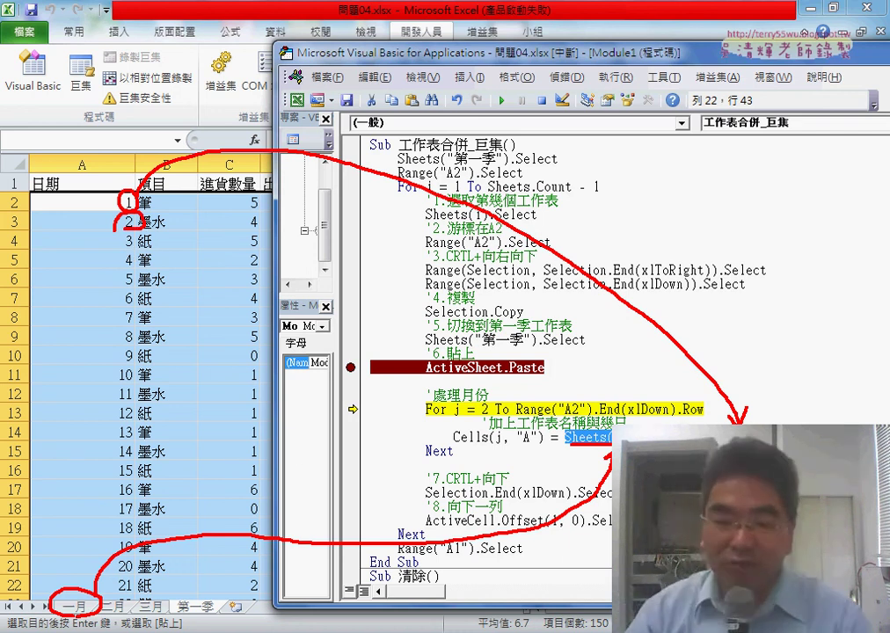
Step onto the Cells(j, "A") assignment and execute it, writing 一月1日 into A2.
key(Escape)
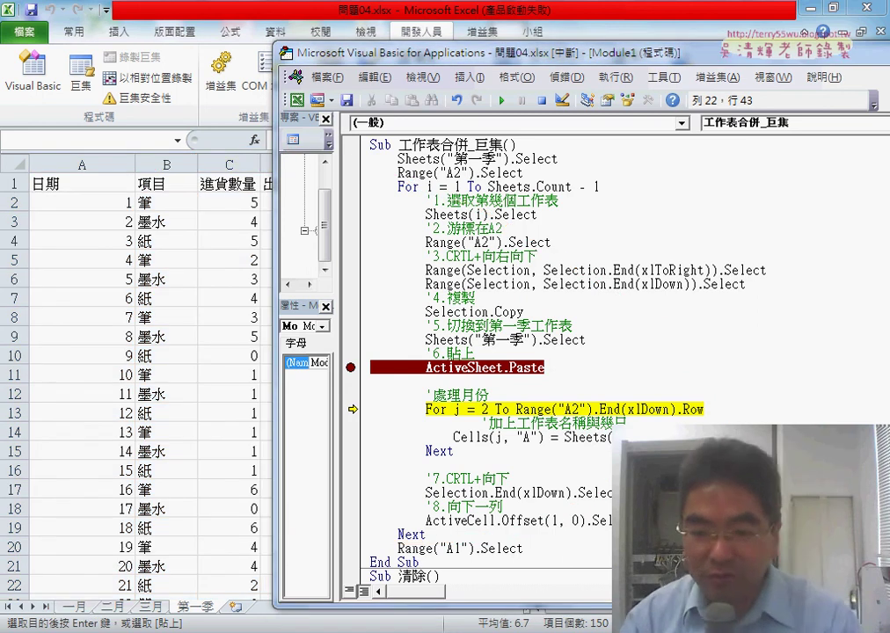
key(F8)
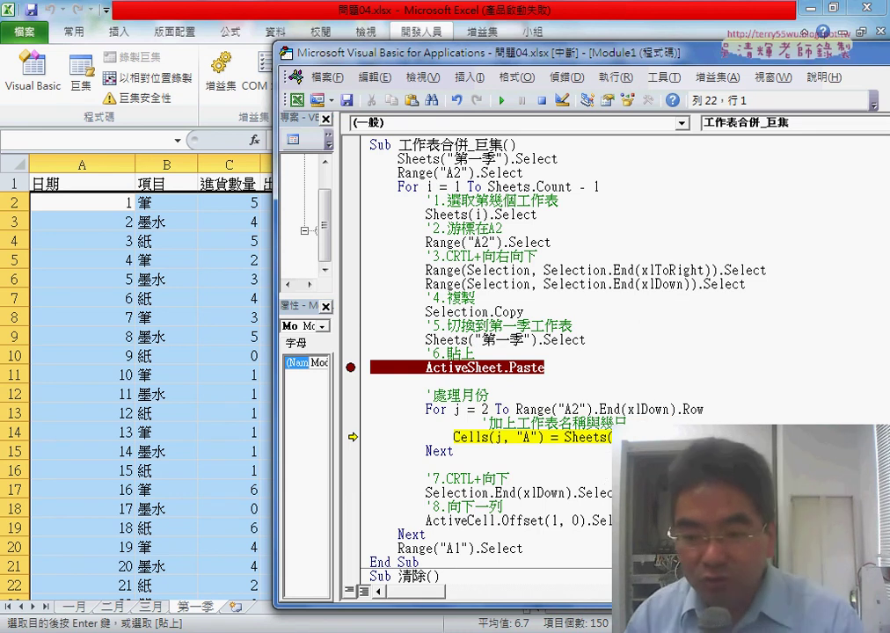
key(ctrl+shift+Left)
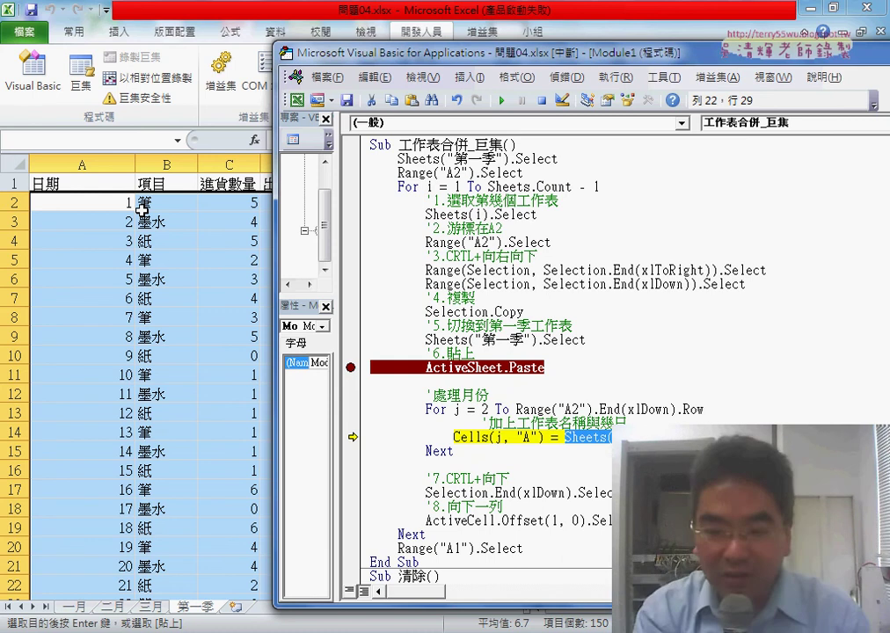
key(F8)
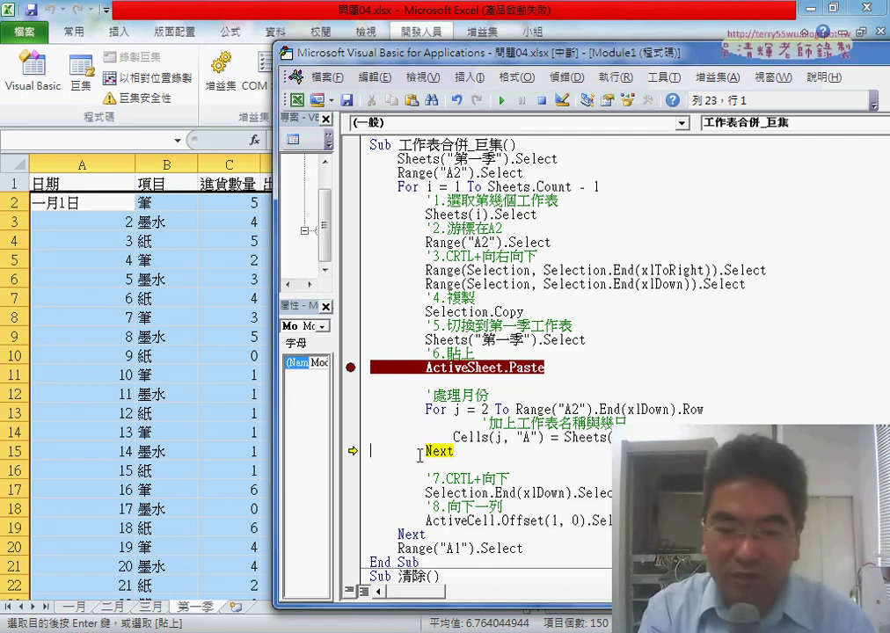
Step through the loop converting A3 onward to 一月2日 etc., and breakpoint Selection.End(xlDown).
key(F8)
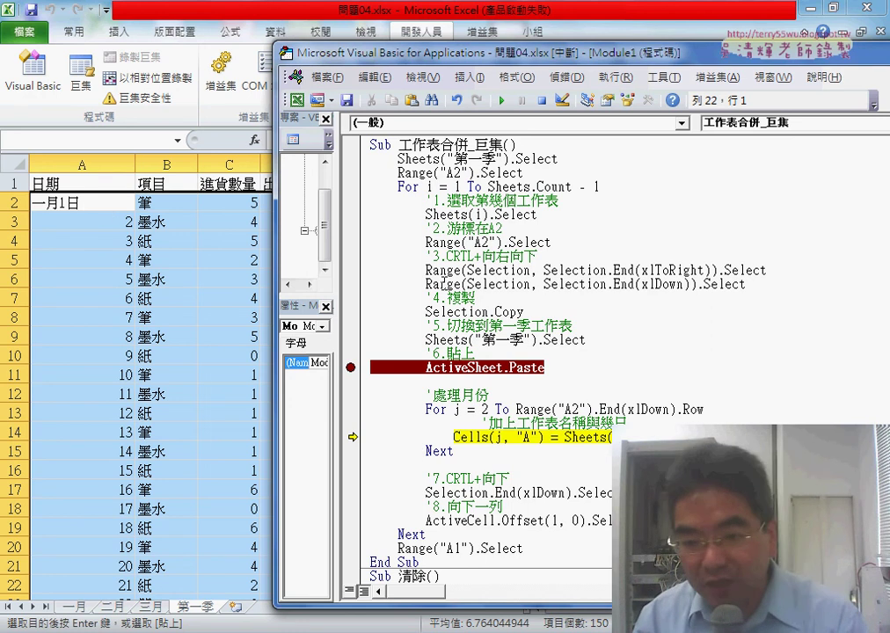
key(F8)
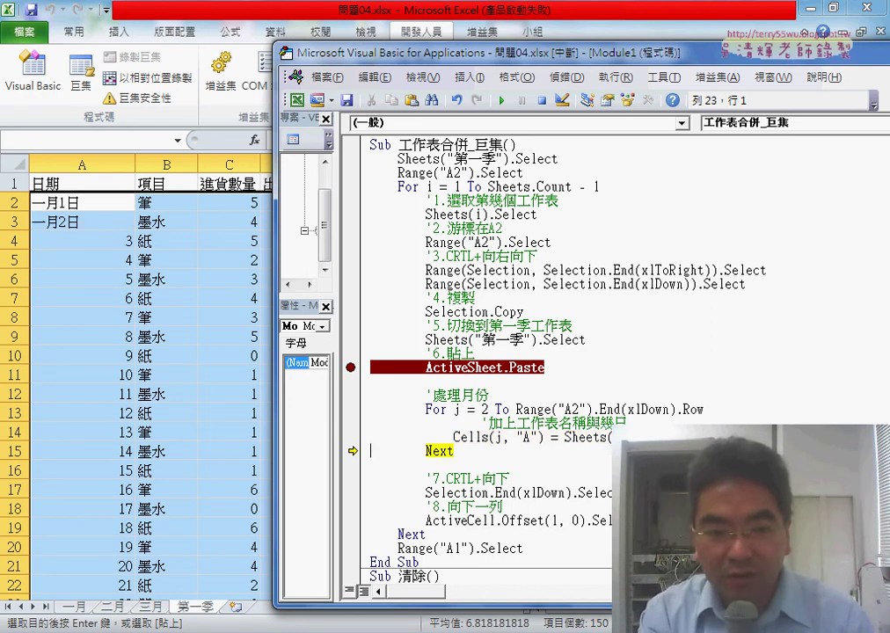
key(F8)
key(F8)
key(F8)
key(F8)
key(F8)
key(F8)
key(F8)
key(F8)
key(F8)
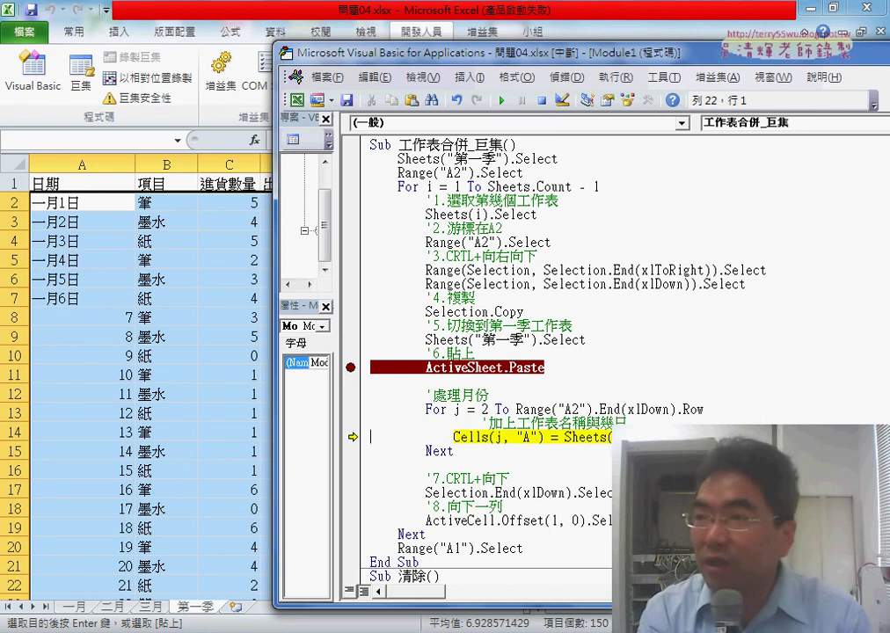
key(F8)
key(F8)
key(F8)
key(F8)
key(F8)
key(F8)
key(F8)
key(F8)
key(F8)
key(F8)
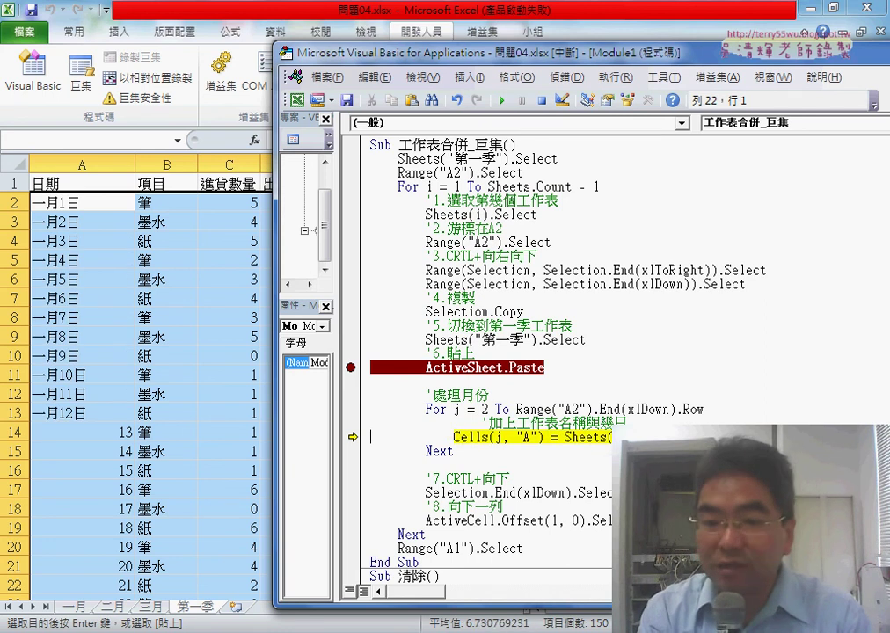
key(F8)
key(F8)
key(F8)
key(F8)
key(F8)
key(F8)
key(F8)
key(F8)
key(F8)
key(F8)
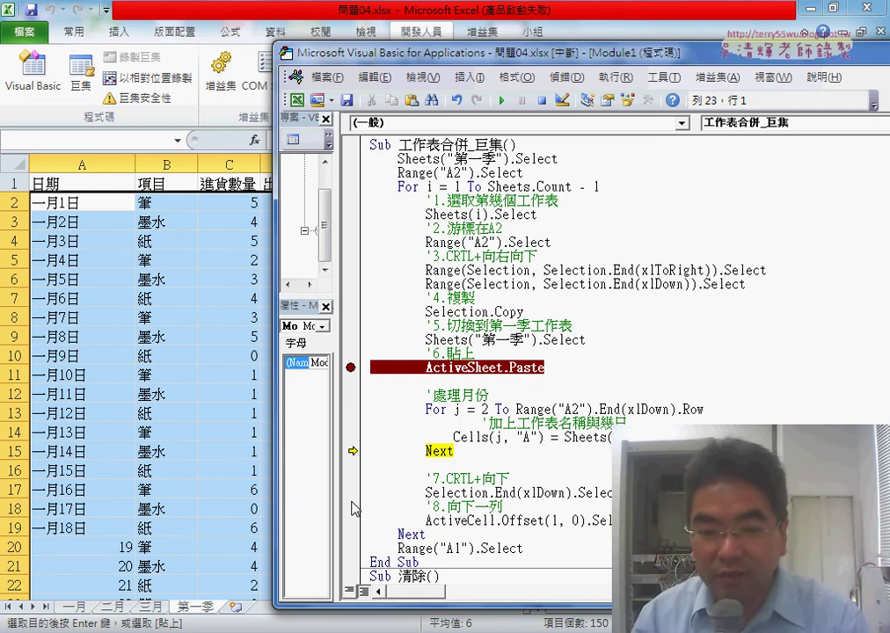
click(351, 494)
Run to the Selection.End(xlDown) breakpoint and check January's converted dates on the sheet.
click(499, 101)
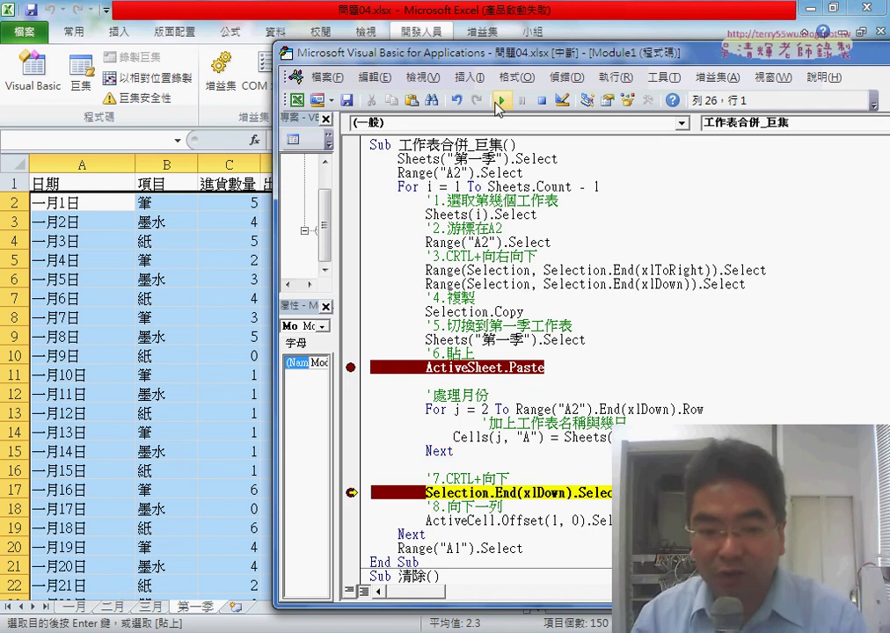
click(93, 502)
scroll(85, 503, down, 4)
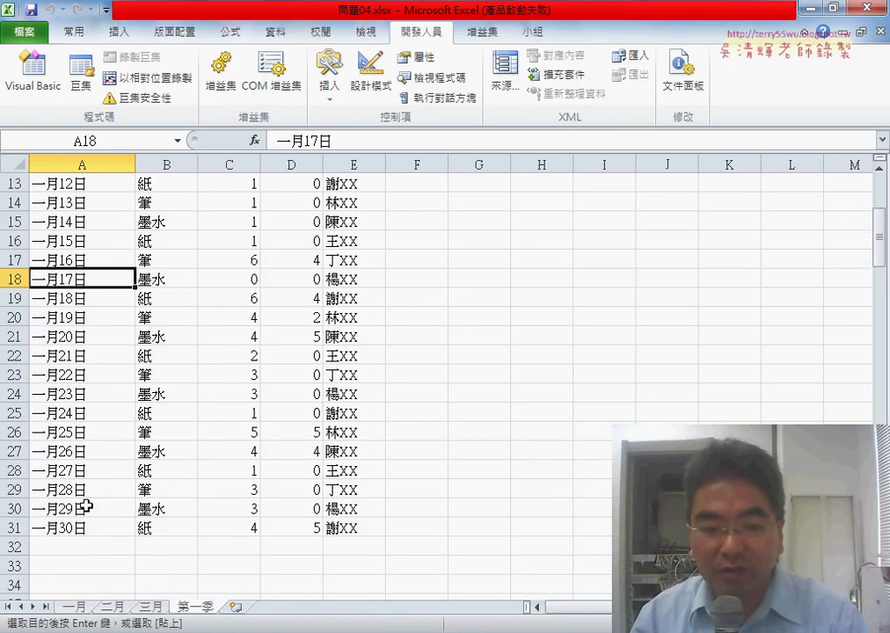
scroll(91, 489, down, 1)
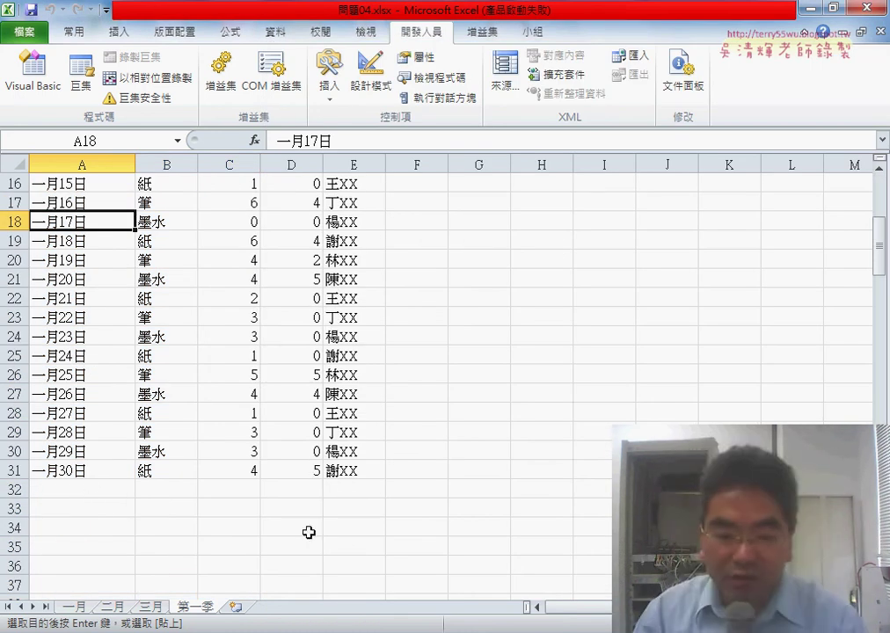
key(alt+F11)
click(566, 409)
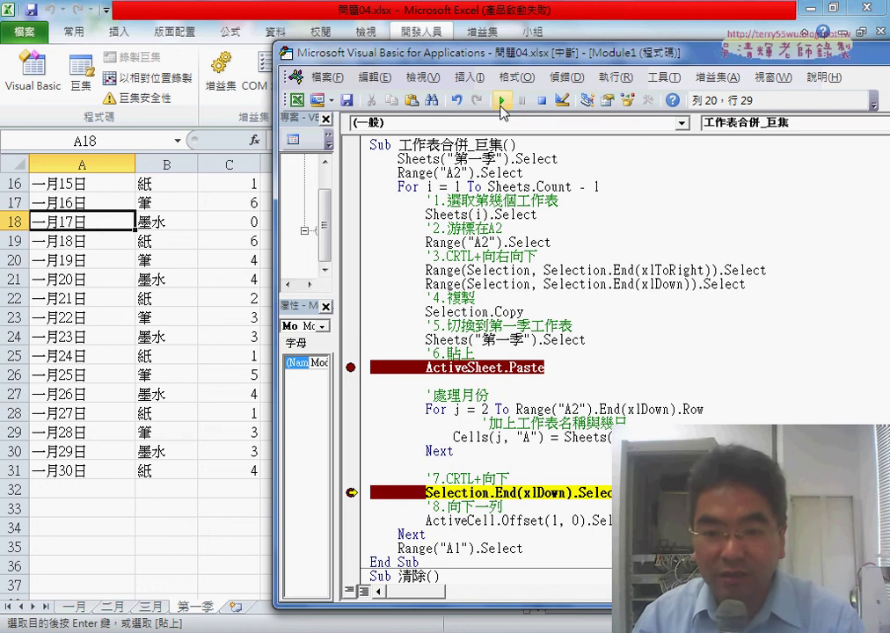
Continue to paste the next month's rows from row 32 and step onto the date-conversion line.
click(501, 102)
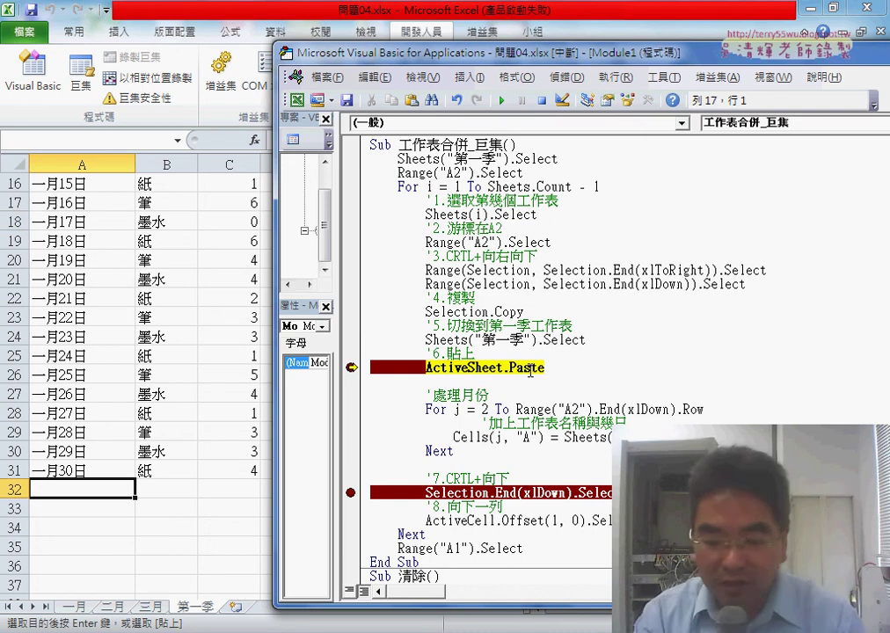
key(F8)
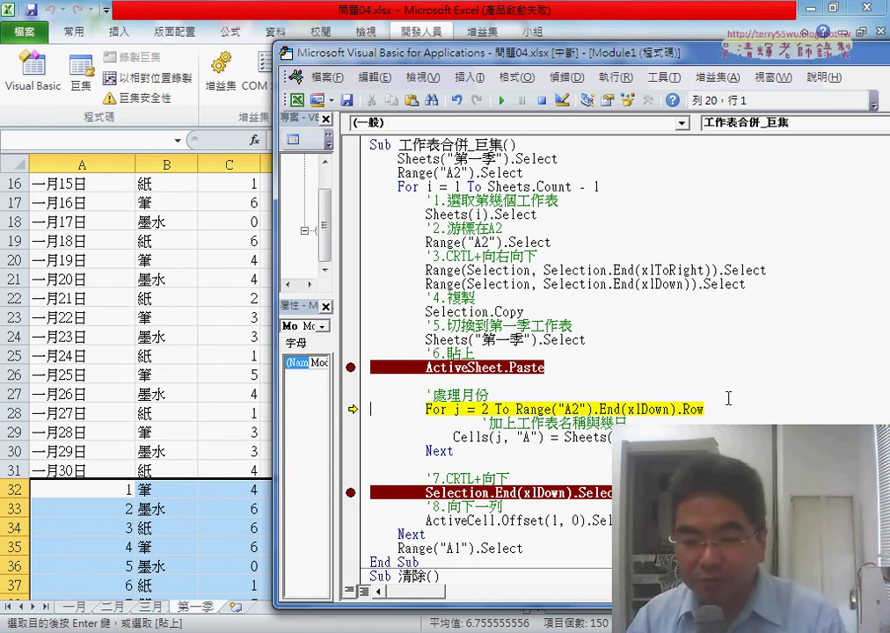
scroll(729, 398, down, 1)
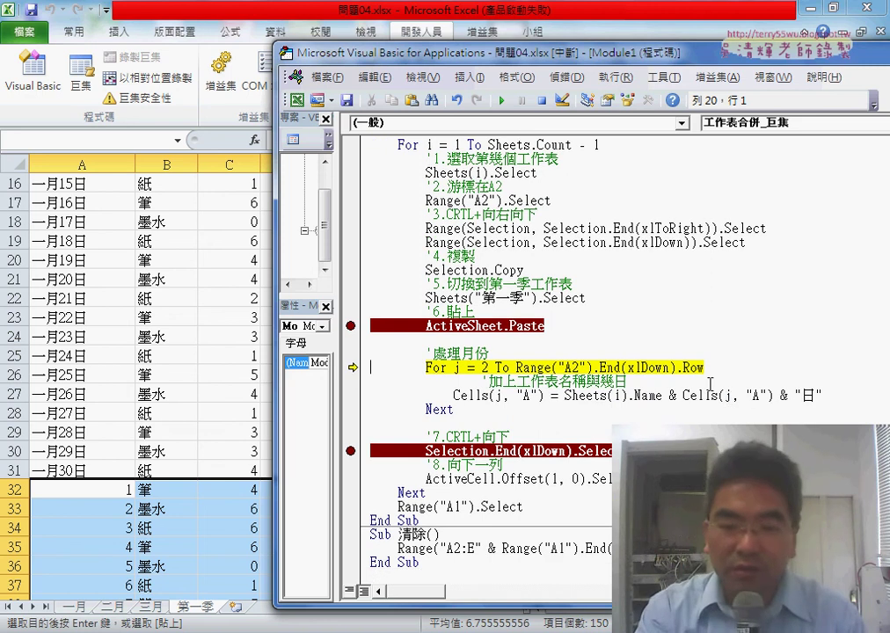
key(F8)
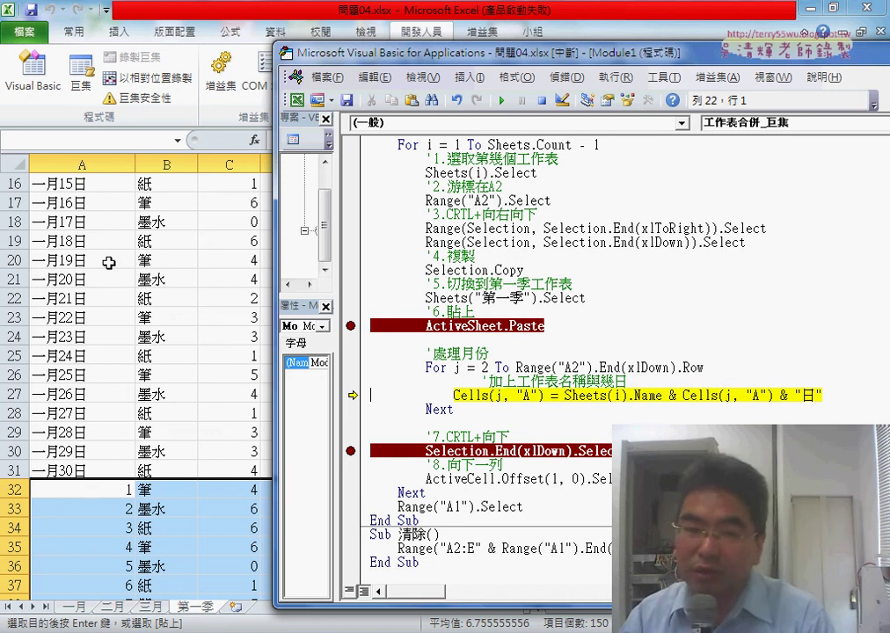
click(97, 315)
scroll(123, 316, up, 4)
Execute the Cells(j, "A") line again and see A2 wrongly become 二月一月1日日.
scroll(106, 319, up, 1)
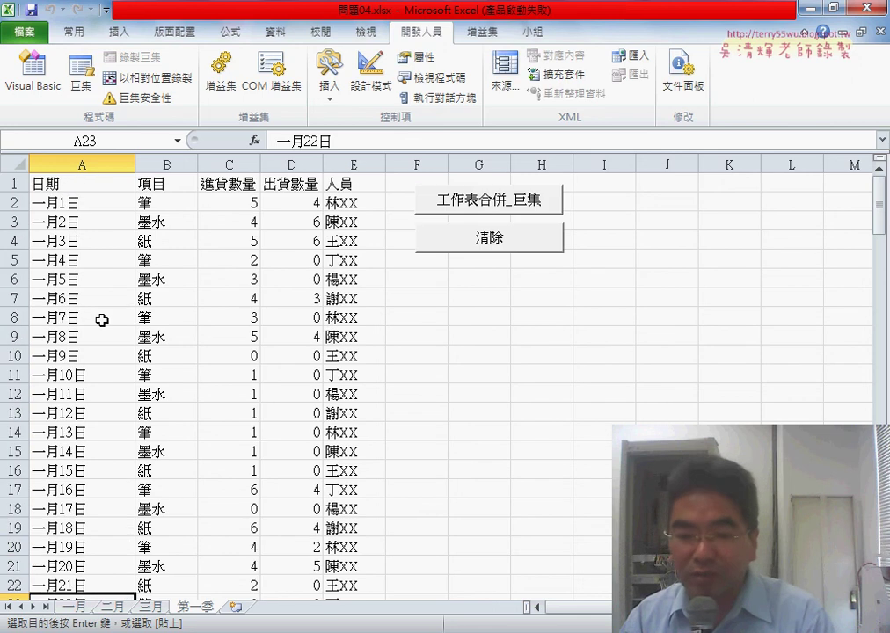
key(alt+F11)
click(609, 395)
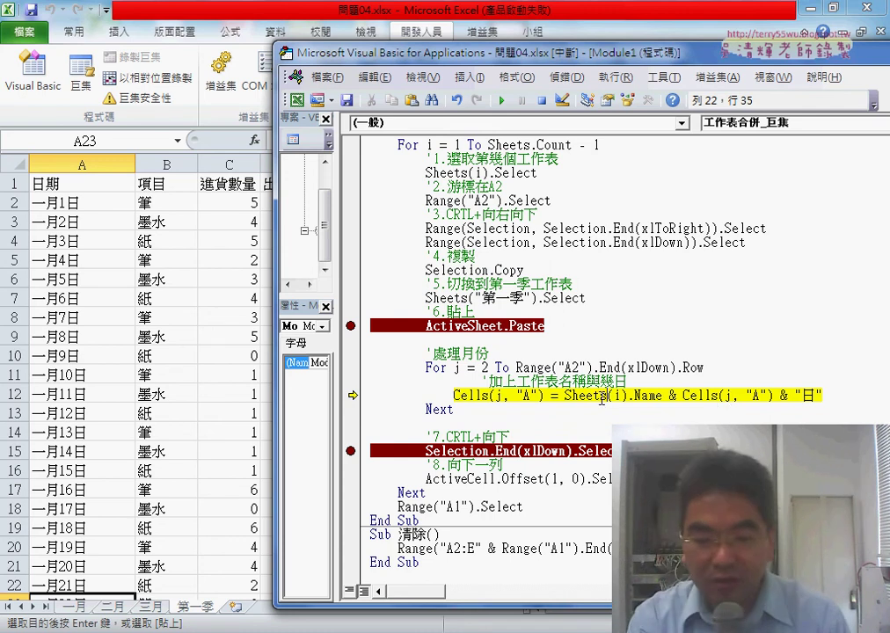
key(F8)
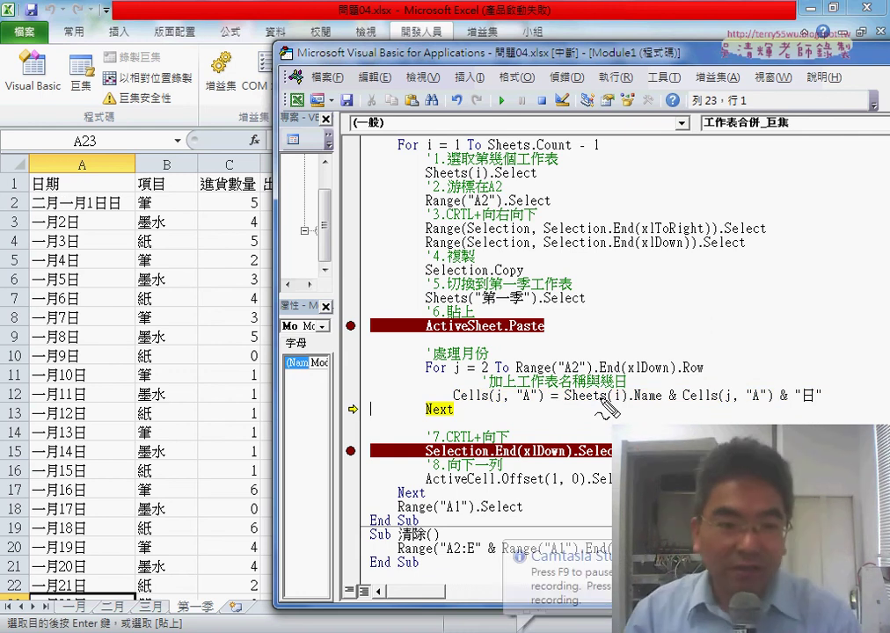
mouse_move(33, 210)
mouse_down()
mouse_move(58, 215)
mouse_move(108, 191)
mouse_up()
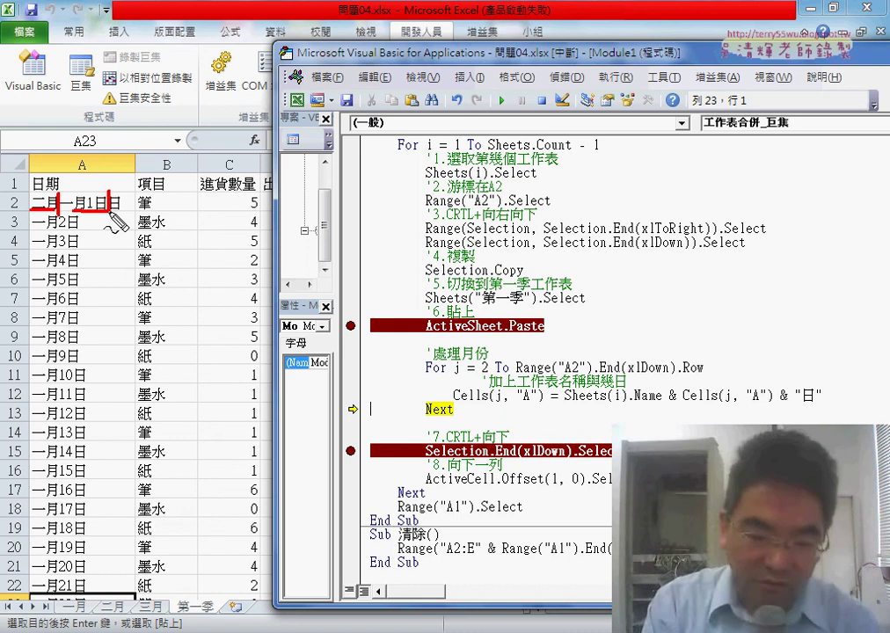
key(Escape)
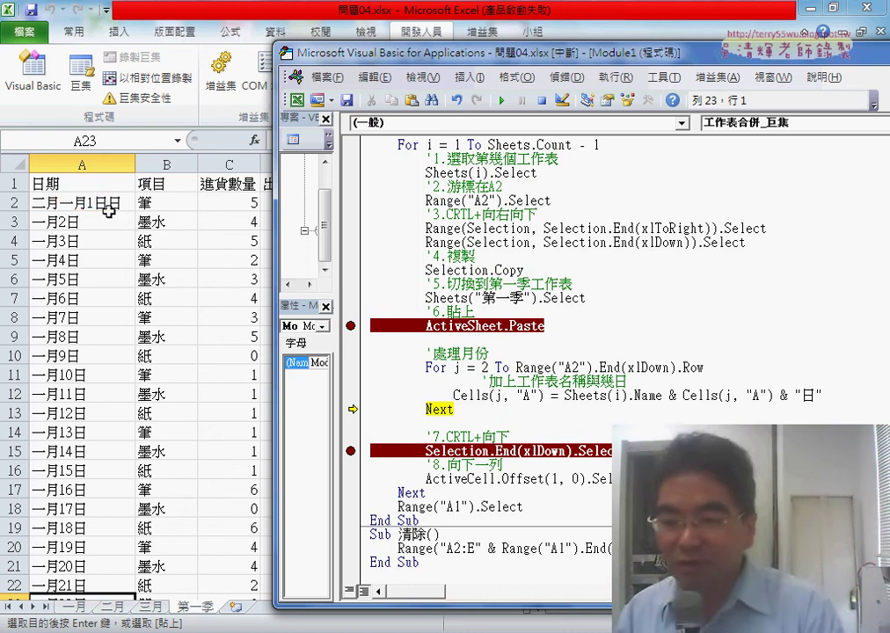
click(726, 382)
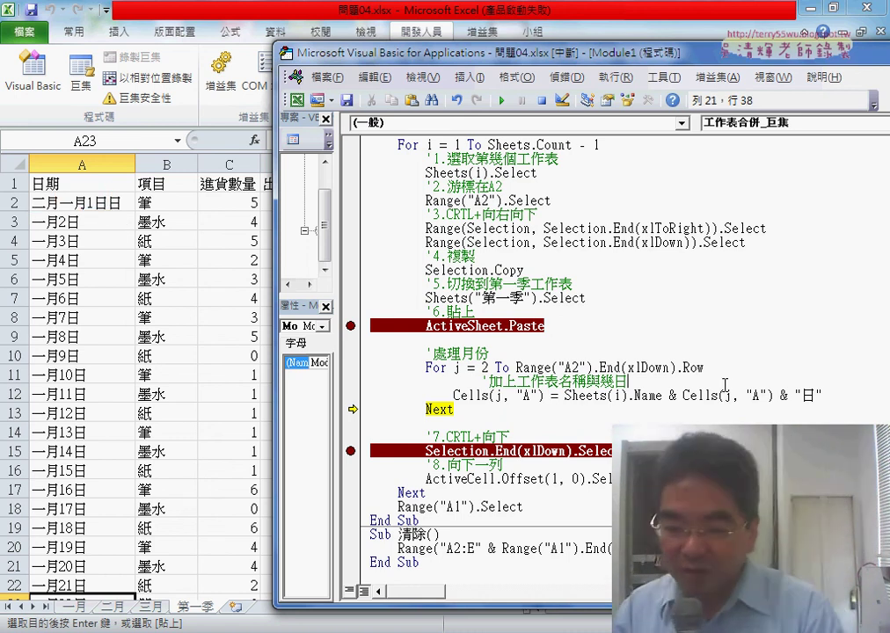
Insert the line If Len(Cells(j, "A")) < 3 Then above the date assignment.
key(Return)
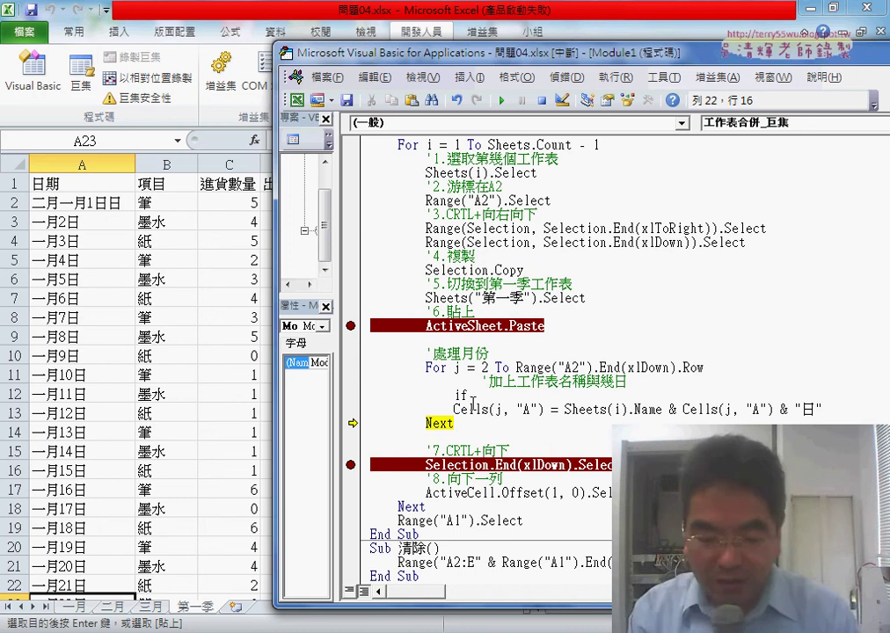
text(cel)
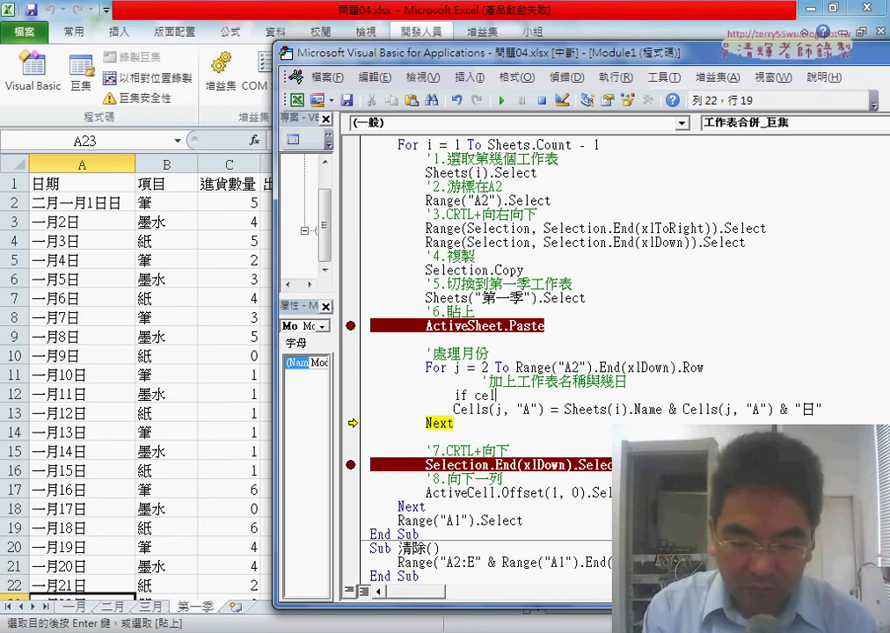
text(ls()
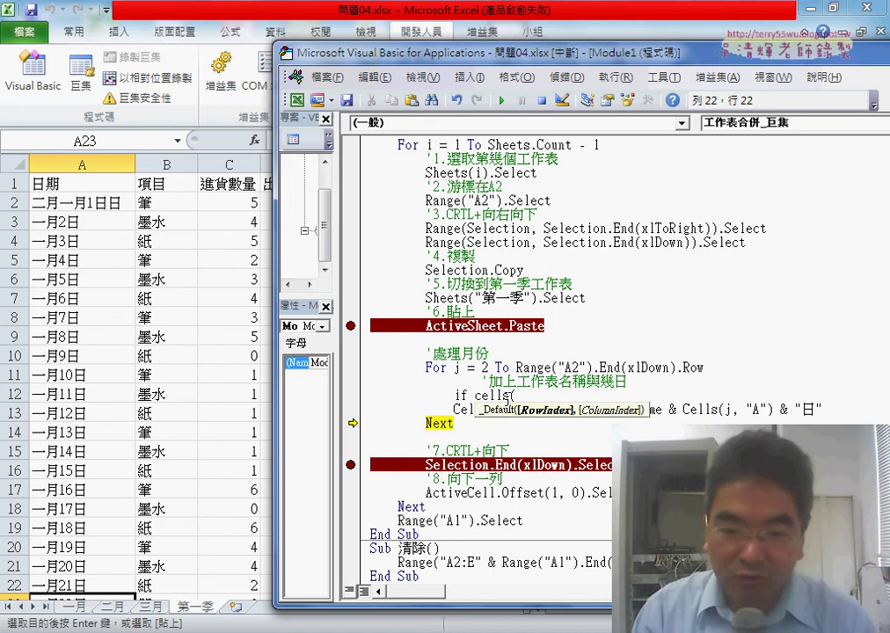
key(Left)
key(Left)
key(Left)
key(Left)
key(Left)
key(Left)
click(478, 396)
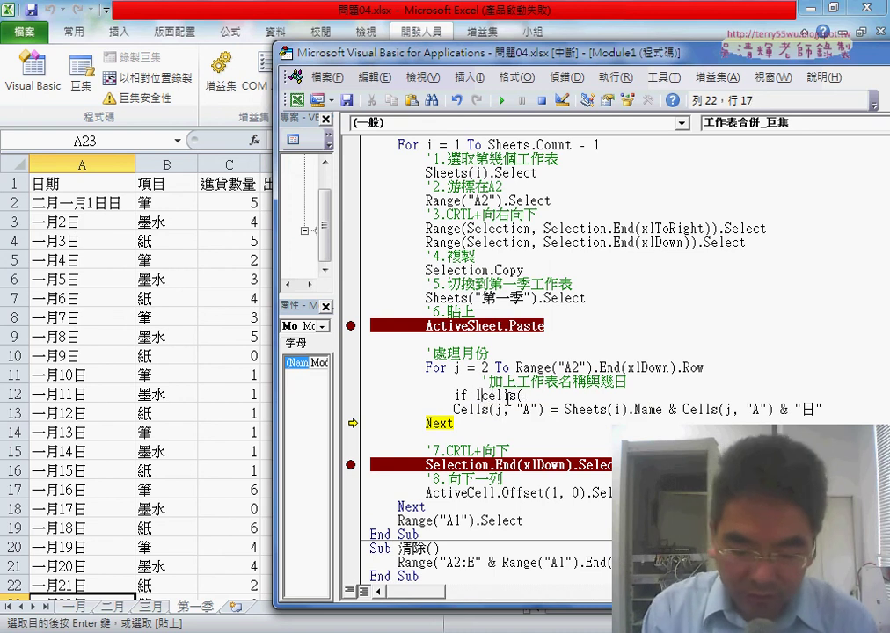
text(en()
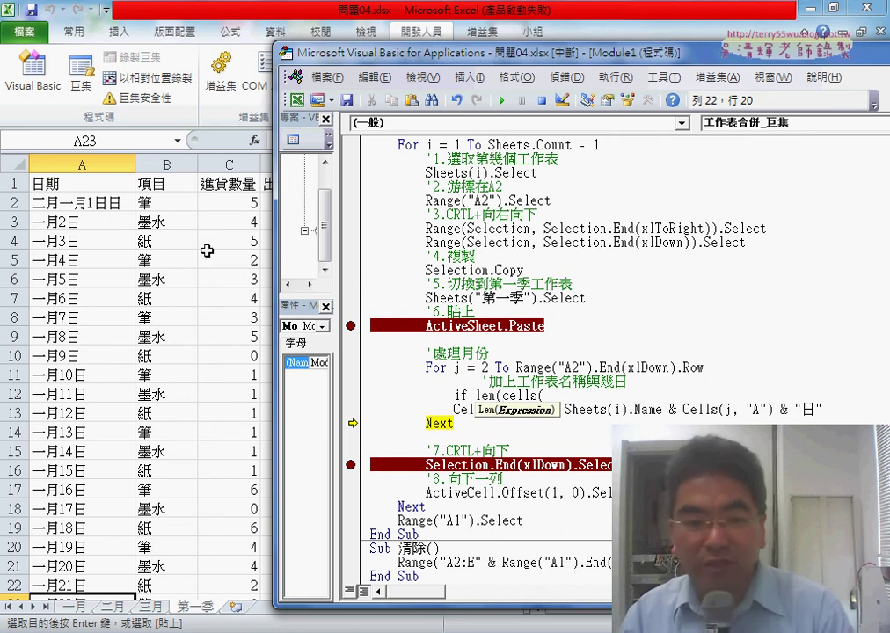
click(547, 396)
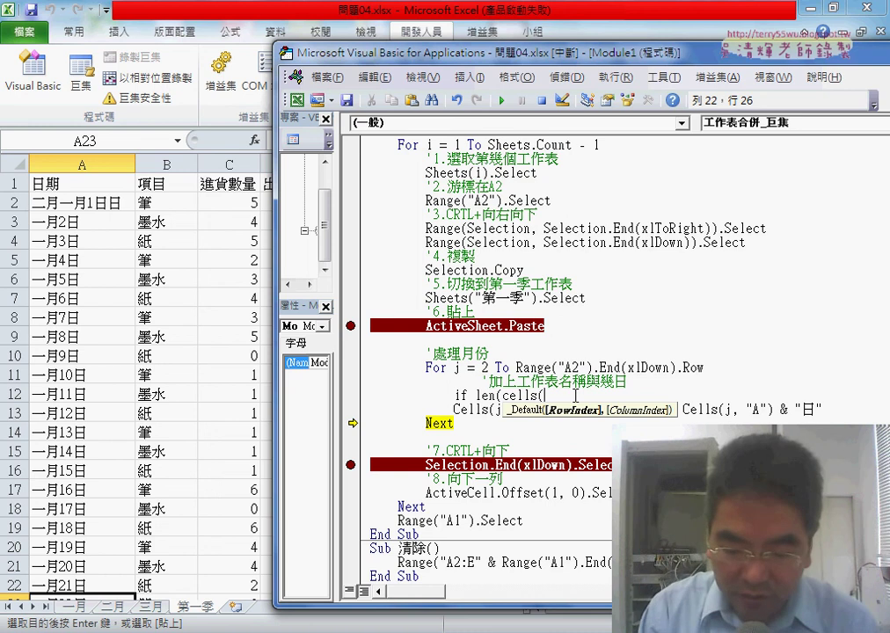
text(j,")
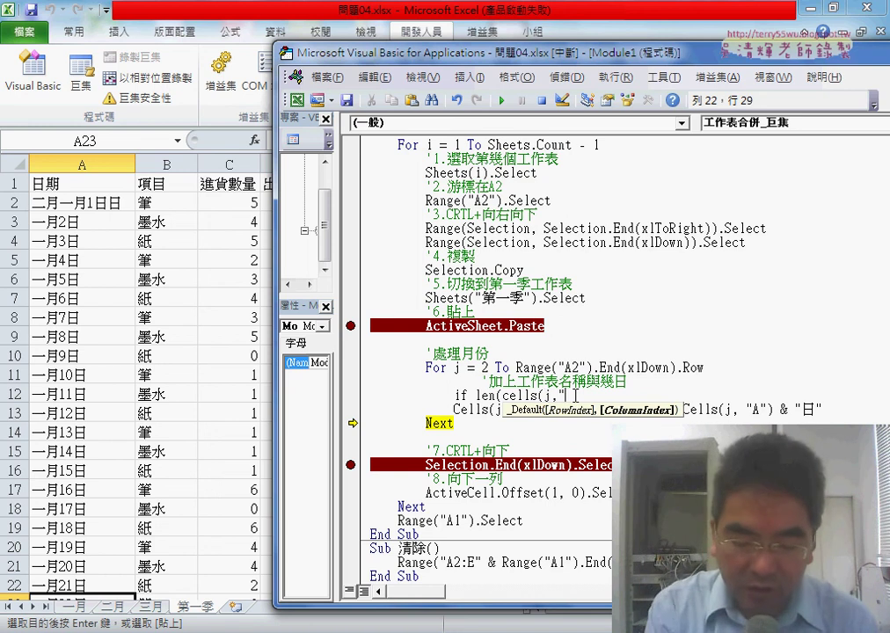
text(A")
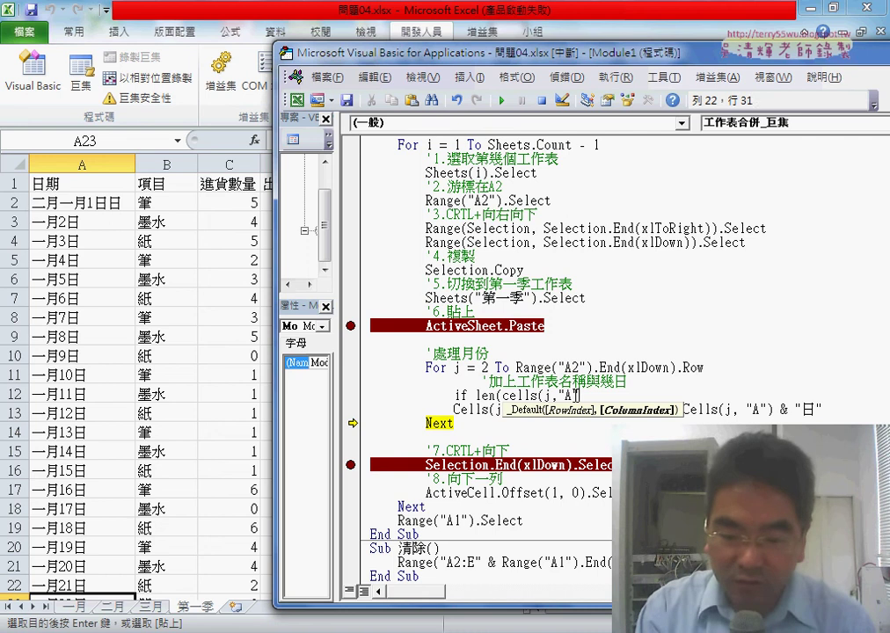
text())>)
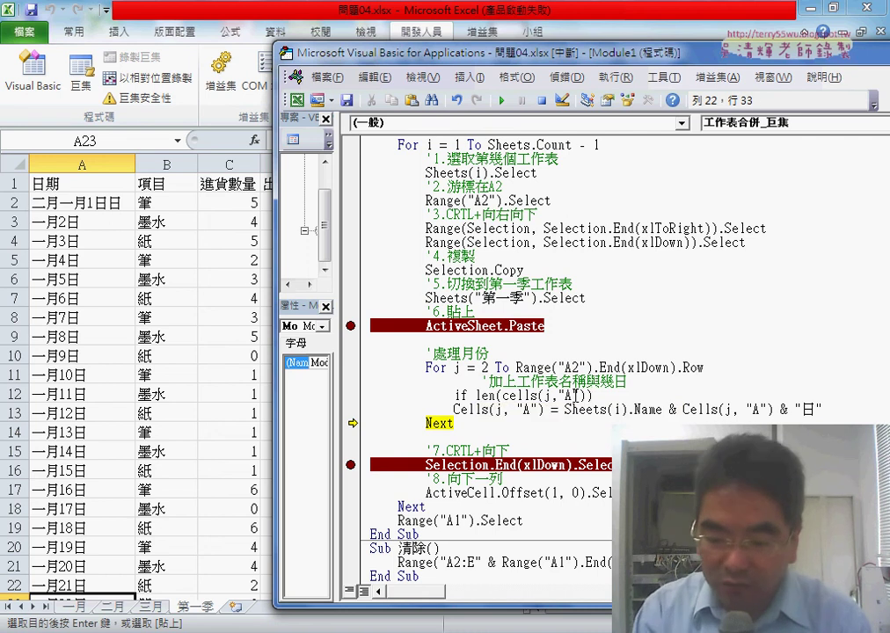
text(3 t)
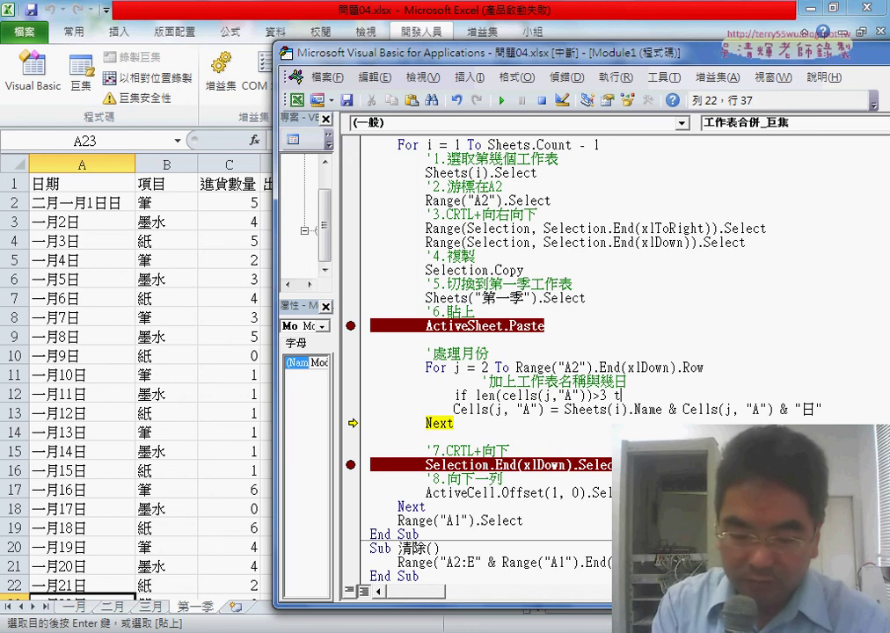
text(hen)
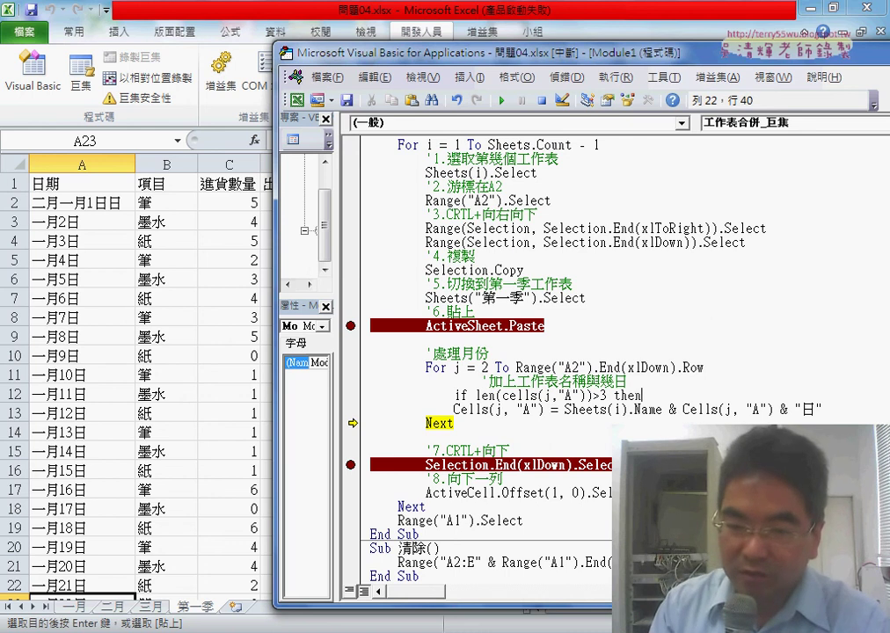
key(Left)
key(Left)
key(Left)
key(Left)
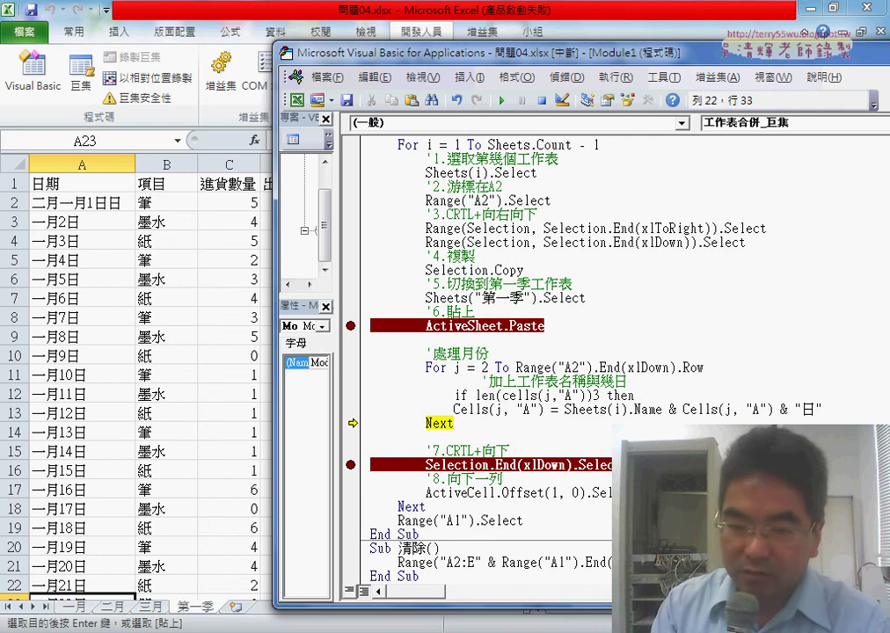
text(<)
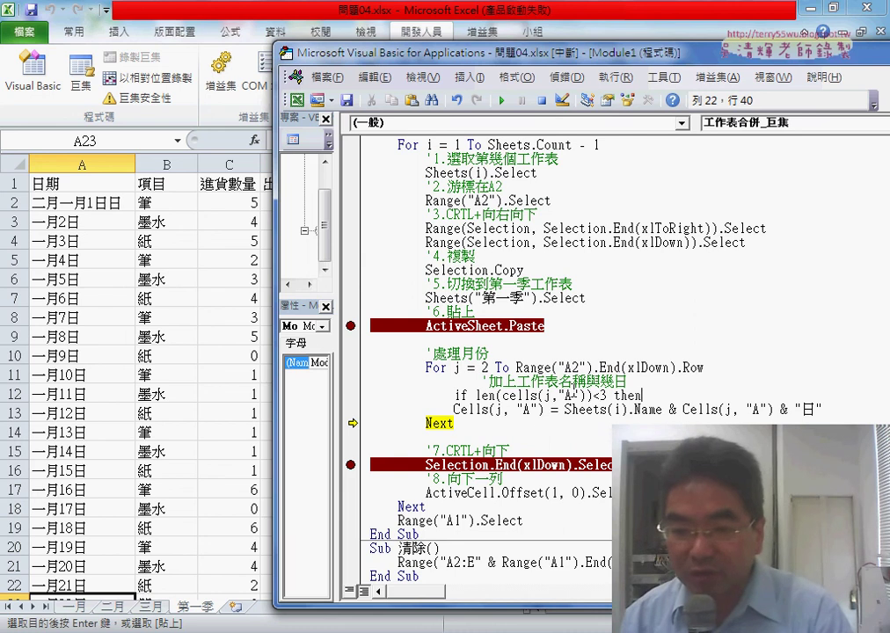
Add End If below the date line, indent the date line inside the condition, and step through it.
click(842, 409)
key(Return)
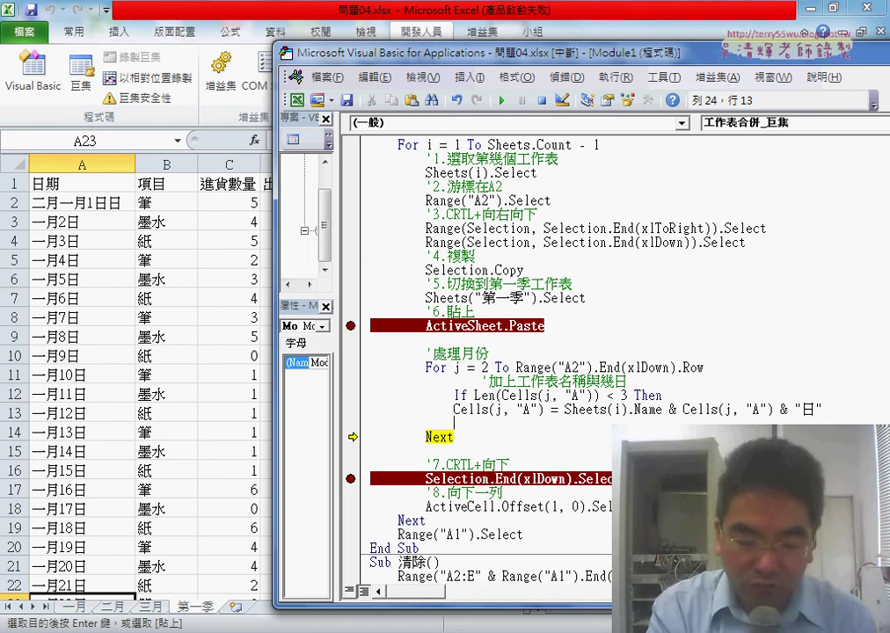
text(en)
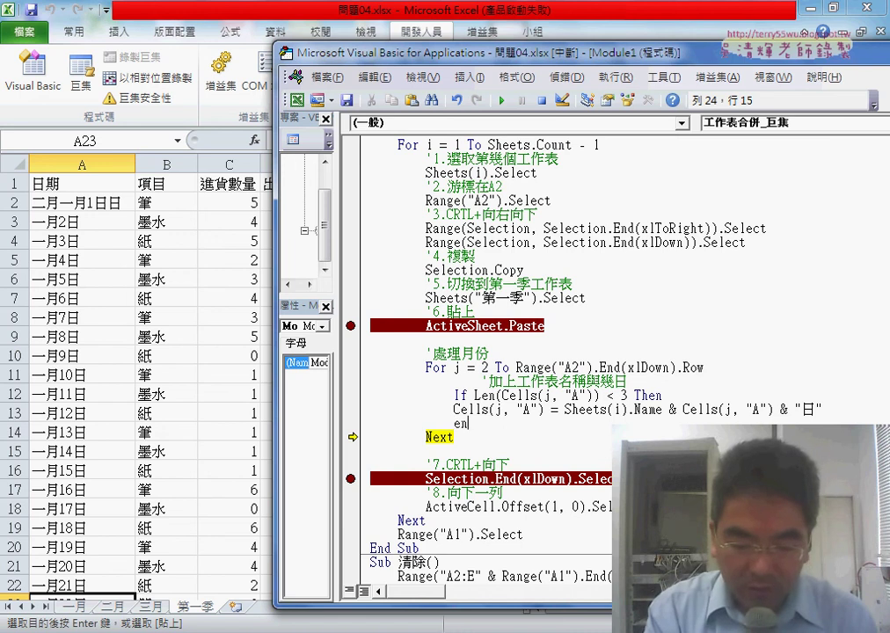
text(d if)
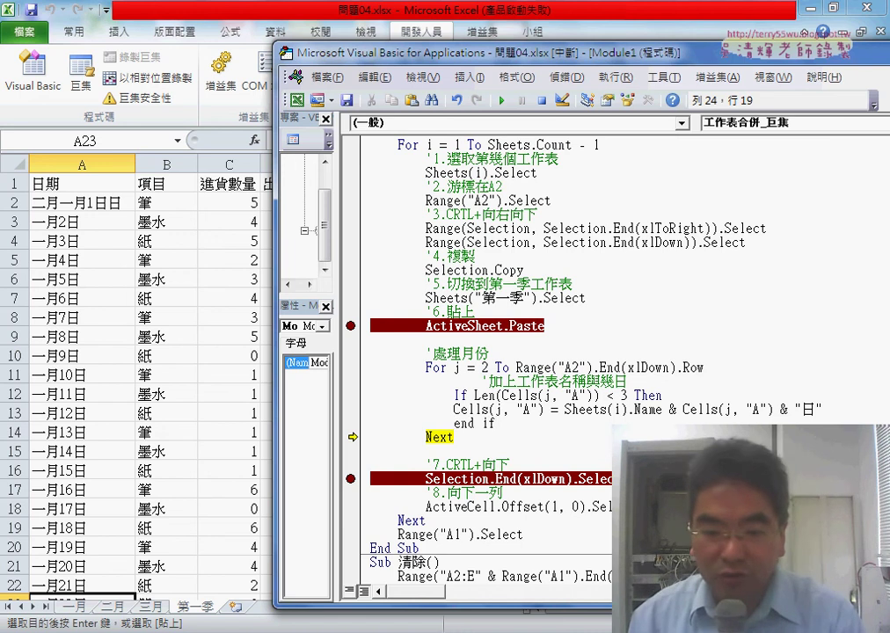
key(F8)
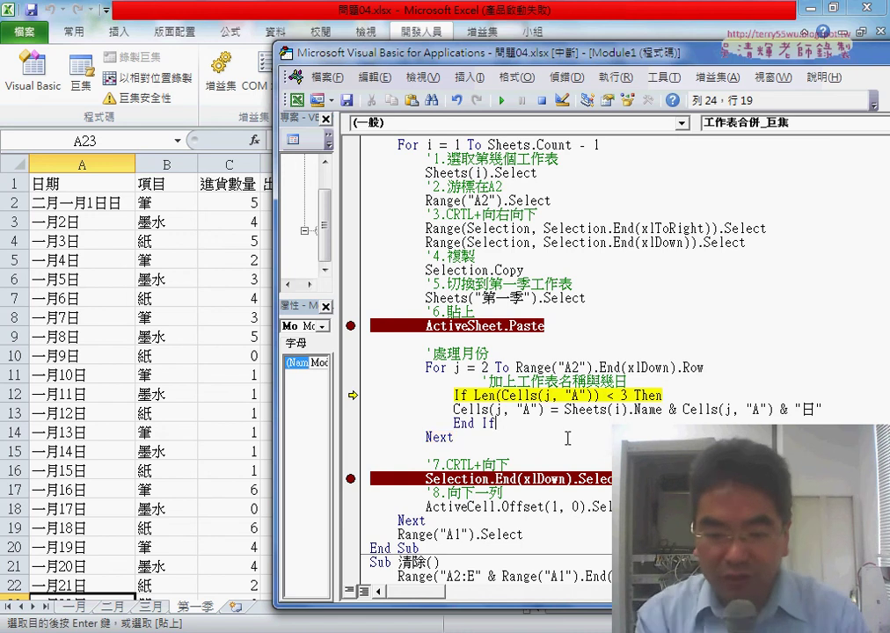
key(Up)
key(Home)
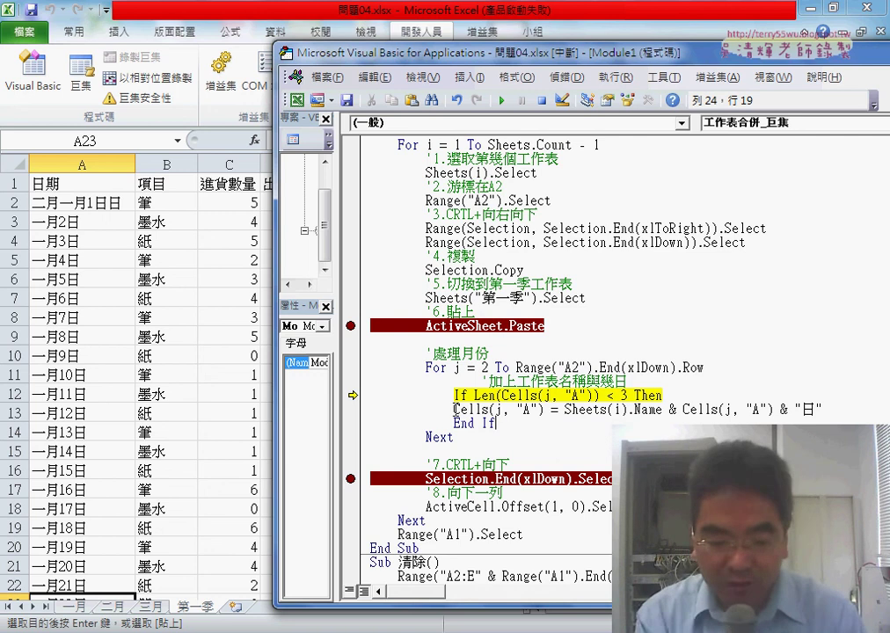
key(Tab)
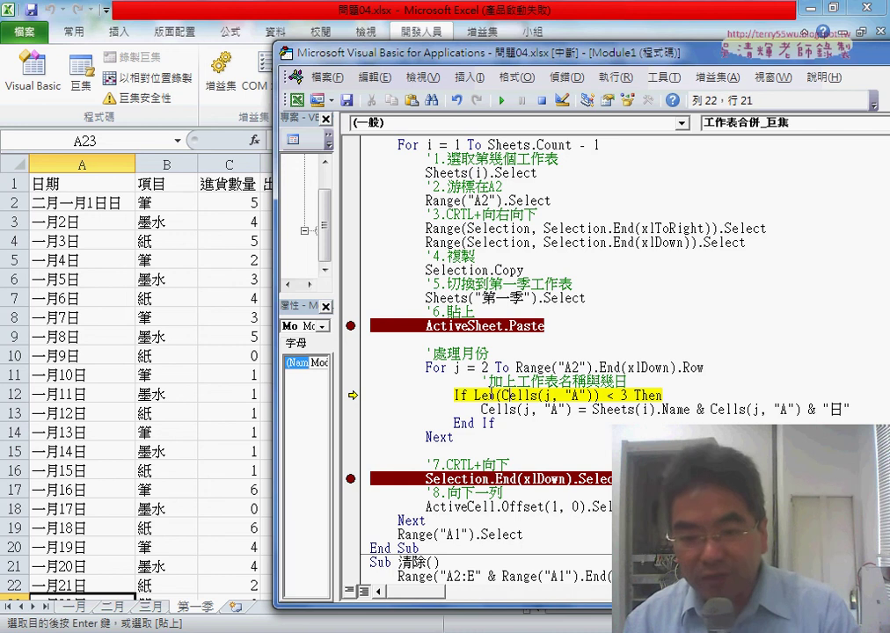
drag(476, 396, 592, 396)
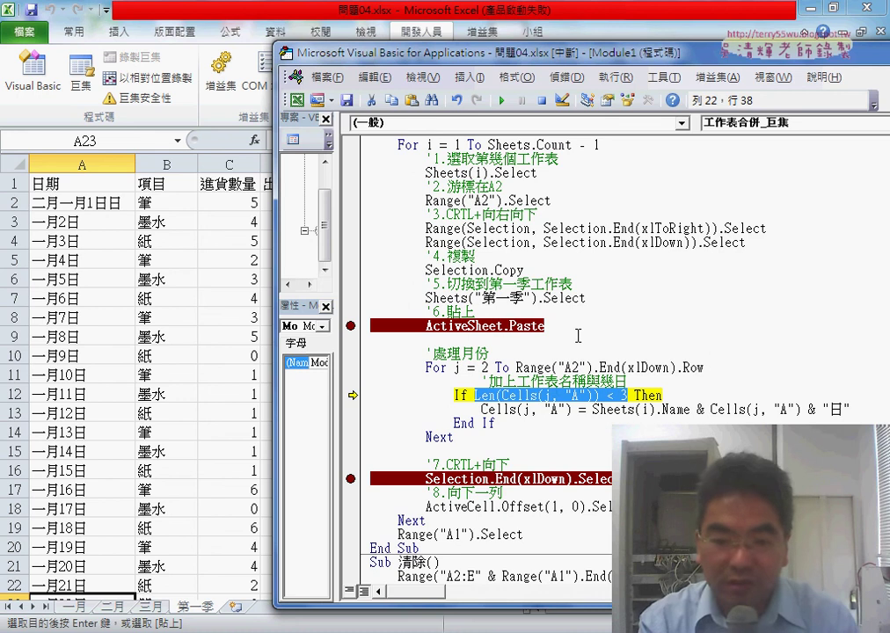
key(F8)
key(F8)
key(F8)
key(F8)
key(F8)
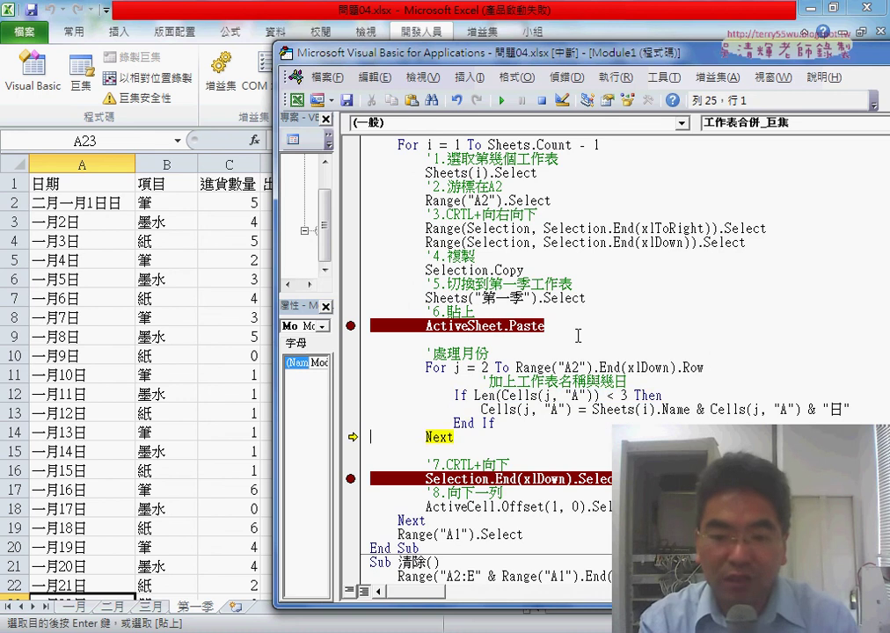
key(F8)
key(F8)
key(F8)
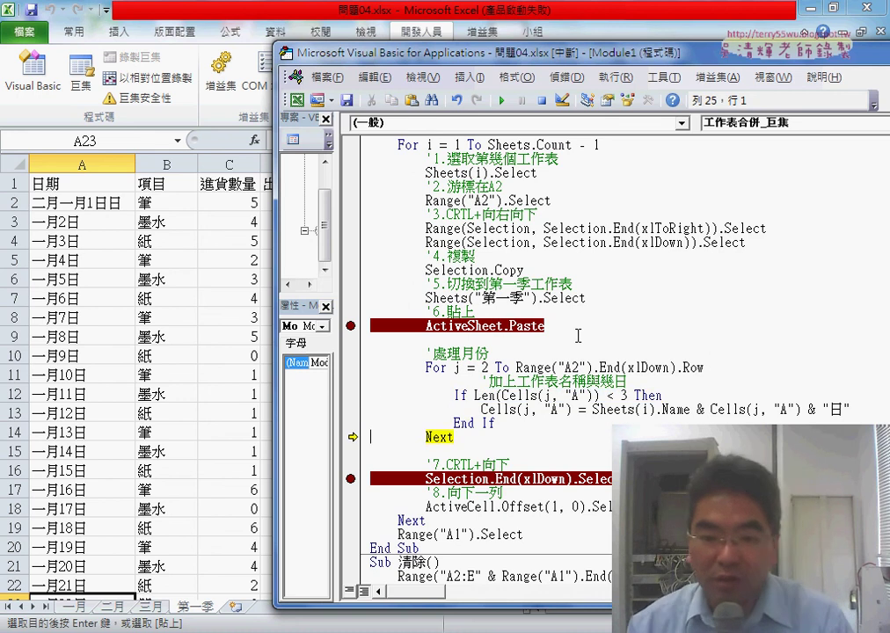
Break on the date line and step so A32 and A33 become 二月1日 and 二月2日.
click(352, 409)
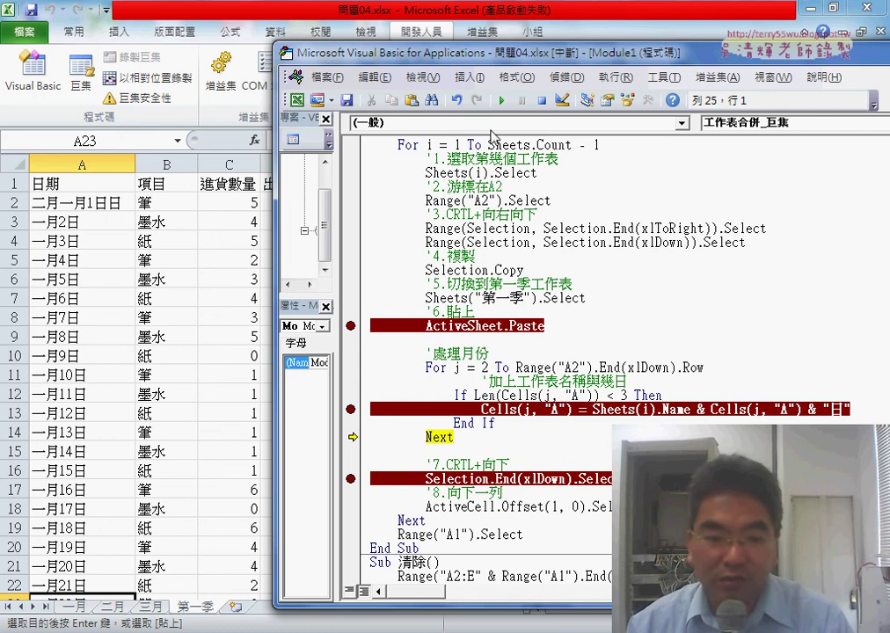
key(F5)
click(92, 480)
scroll(92, 474, down, 4)
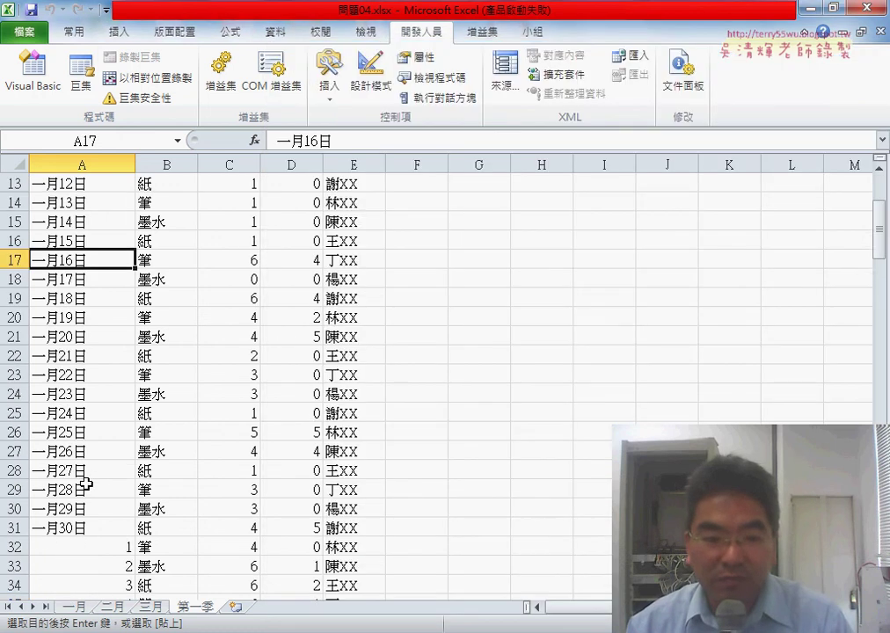
scroll(92, 467, down, 3)
click(109, 374)
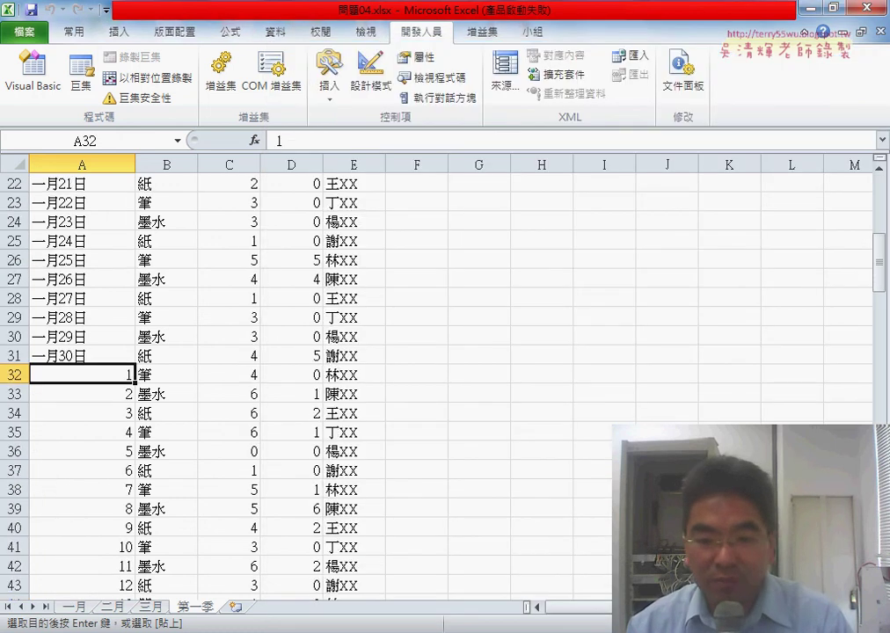
key(alt+F11)
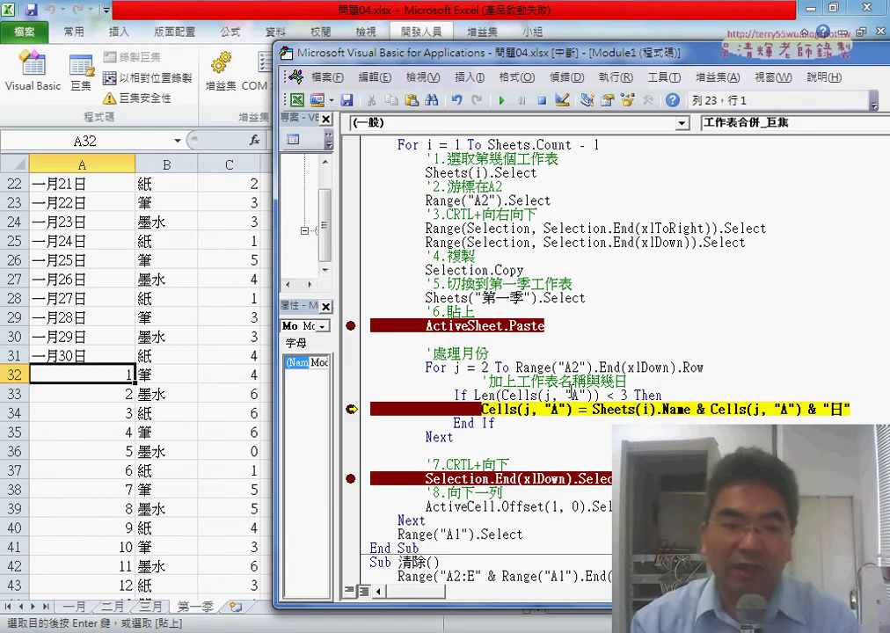
key(F8)
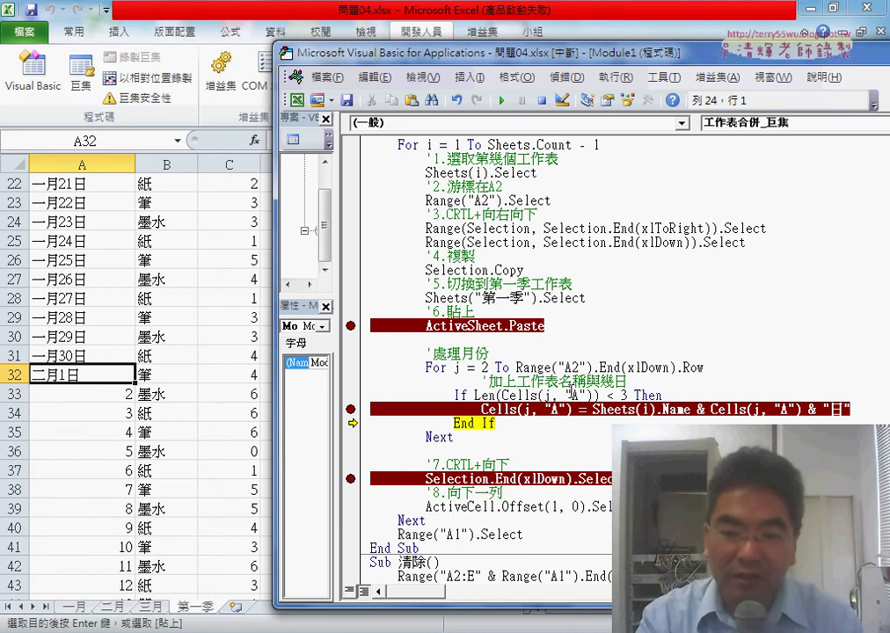
key(F8)
key(F8)
key(F8)
key(F8)
key(F8)
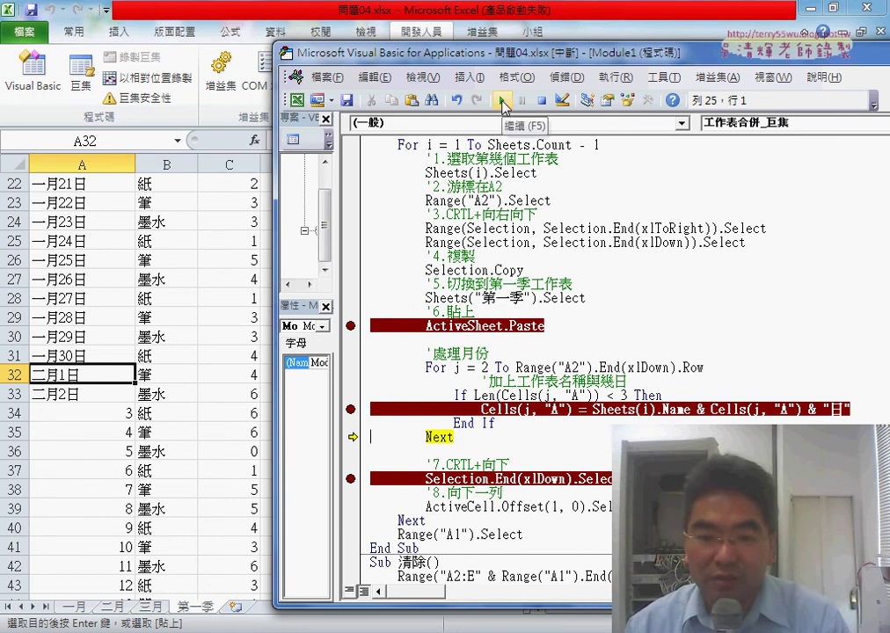
Remove all breakpoints and let the merge macro run to completion.
click(503, 101)
click(351, 325)
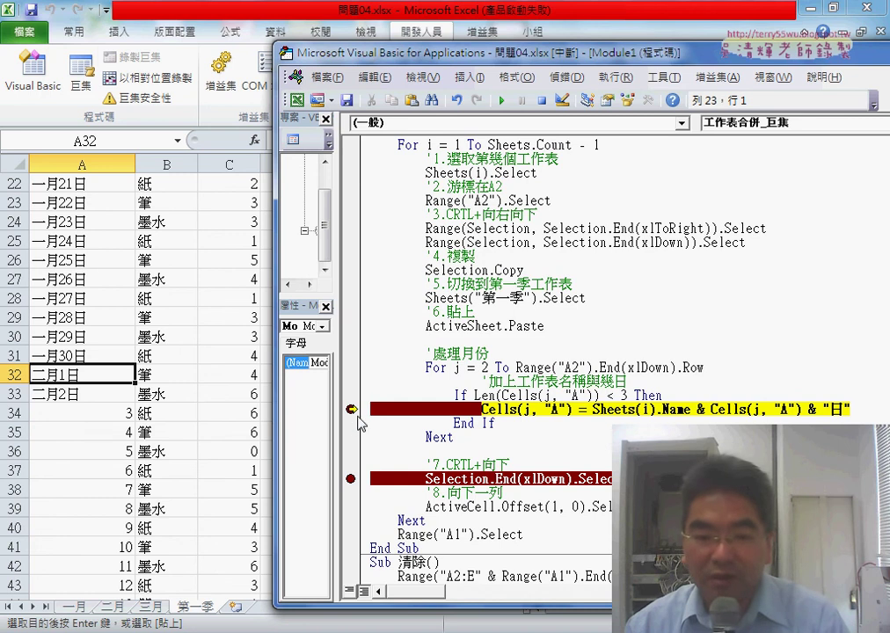
click(351, 423)
click(351, 409)
click(351, 423)
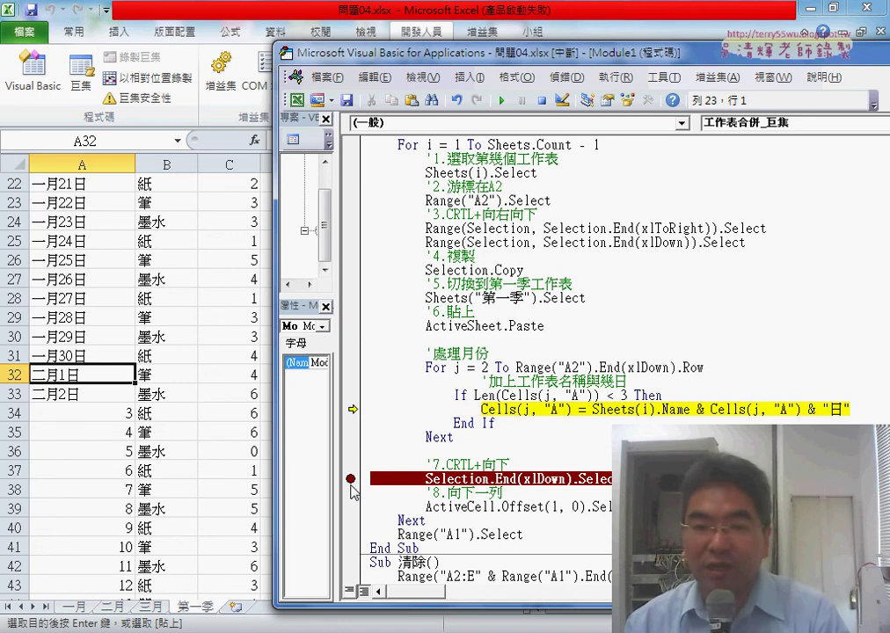
click(351, 479)
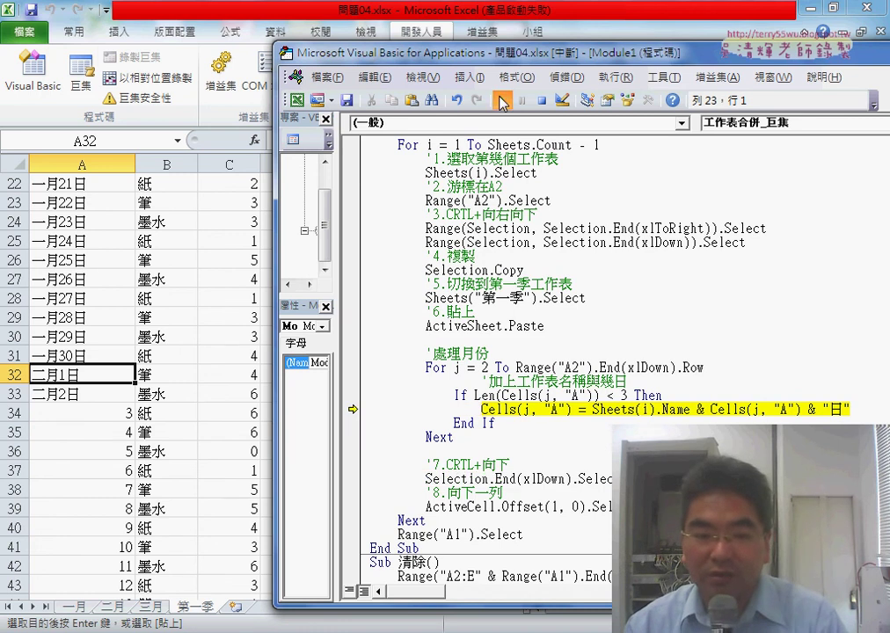
click(502, 103)
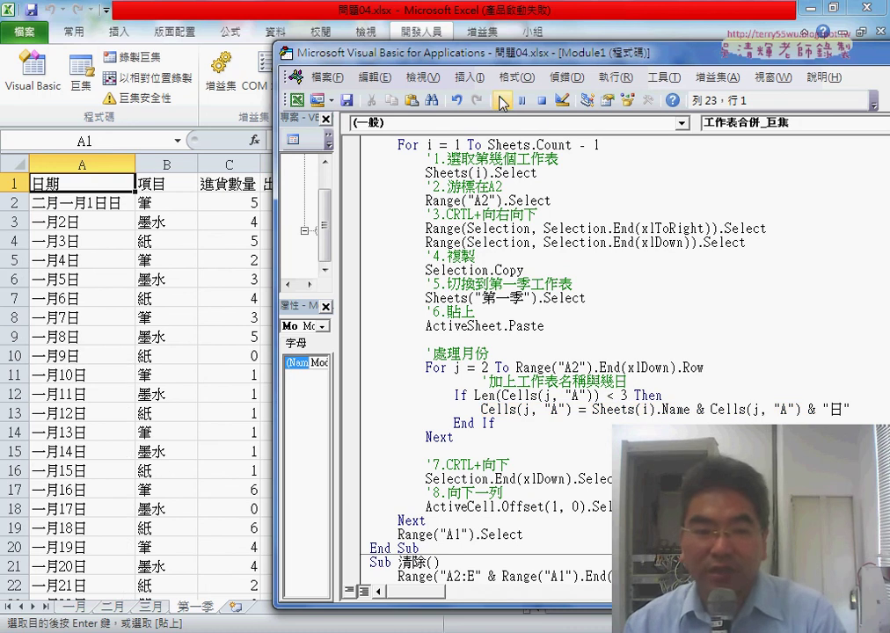
Clear the 第一季 quarter sheet and rerun the 工作表合併_巨集 merge.
click(88, 206)
click(490, 255)
click(503, 208)
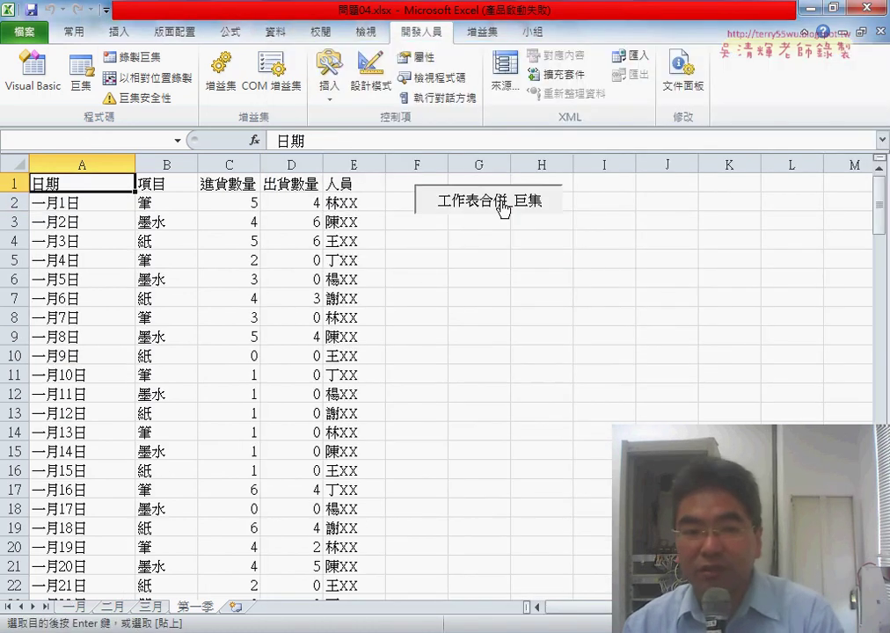
Confirm the February and March rows show dates like 二月12日 and 三月3日, then reopen the VBA editor.
scroll(193, 308, down, 7)
scroll(195, 318, down, 4)
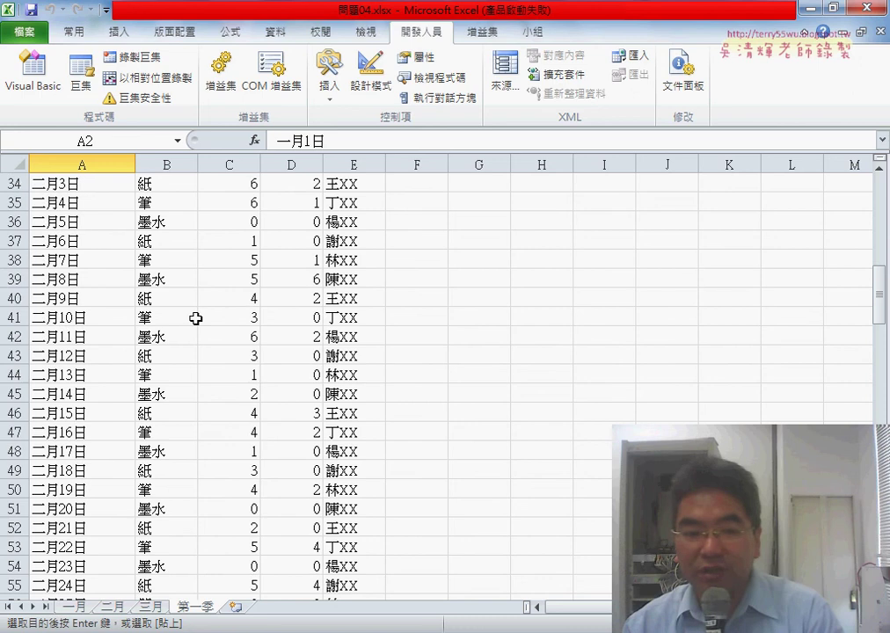
scroll(194, 317, down, 8)
scroll(195, 318, down, 6)
scroll(195, 318, down, 1)
scroll(195, 318, up, 12)
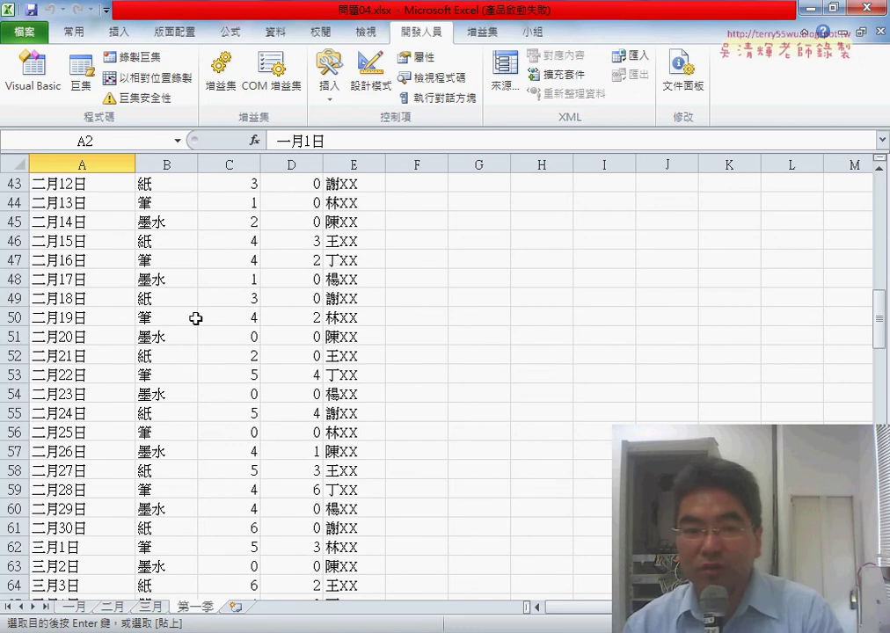
scroll(195, 318, up, 12)
scroll(196, 318, up, 2)
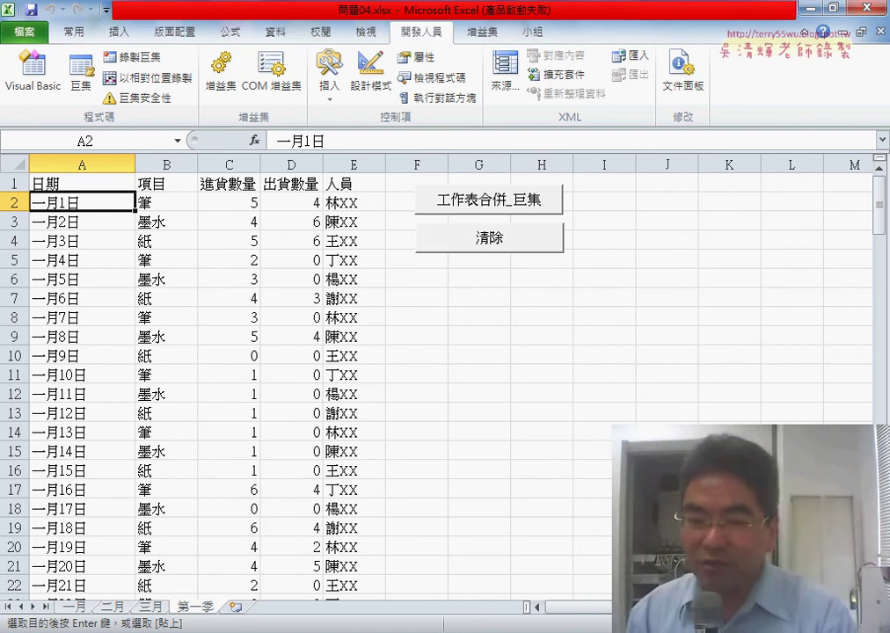
key(alt+F11)
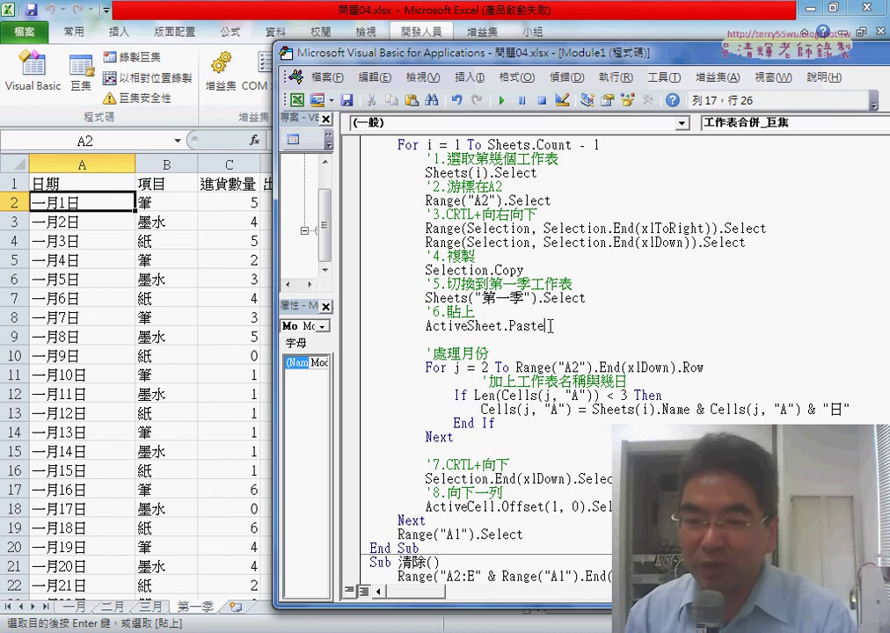
drag(551, 326, 446, 326)
drag(453, 439, 361, 351)
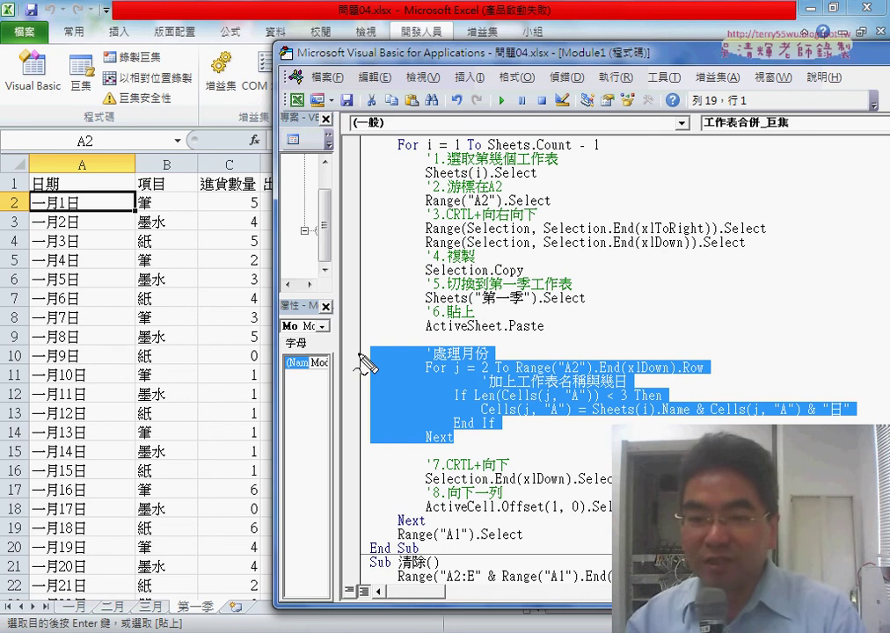
drag(361, 356, 521, 456)
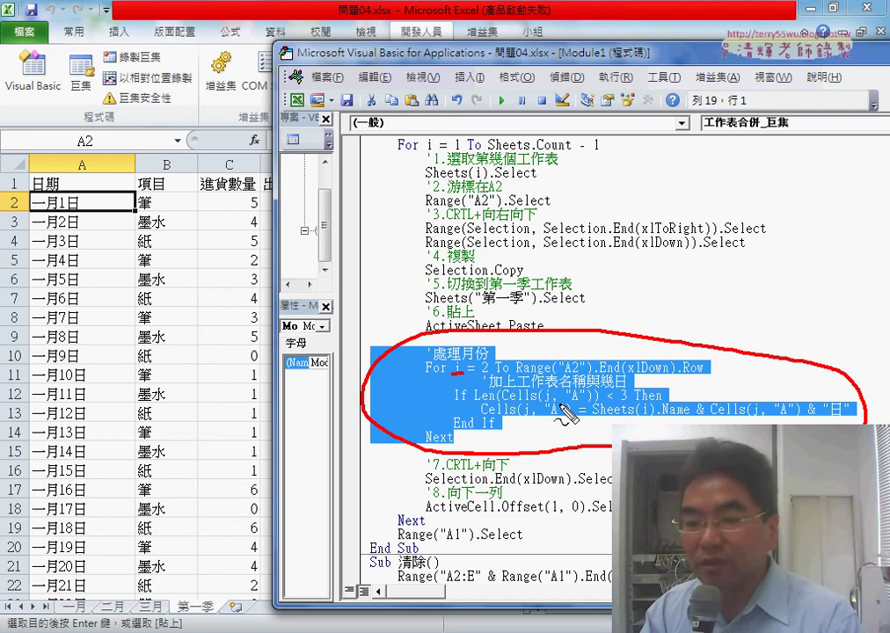
drag(476, 406, 494, 405)
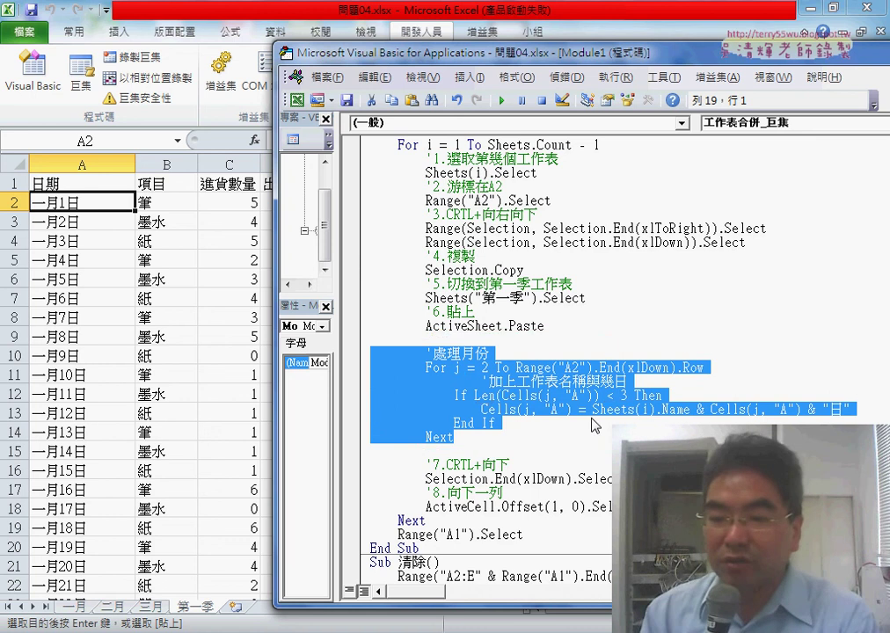
key(Escape)
click(674, 406)
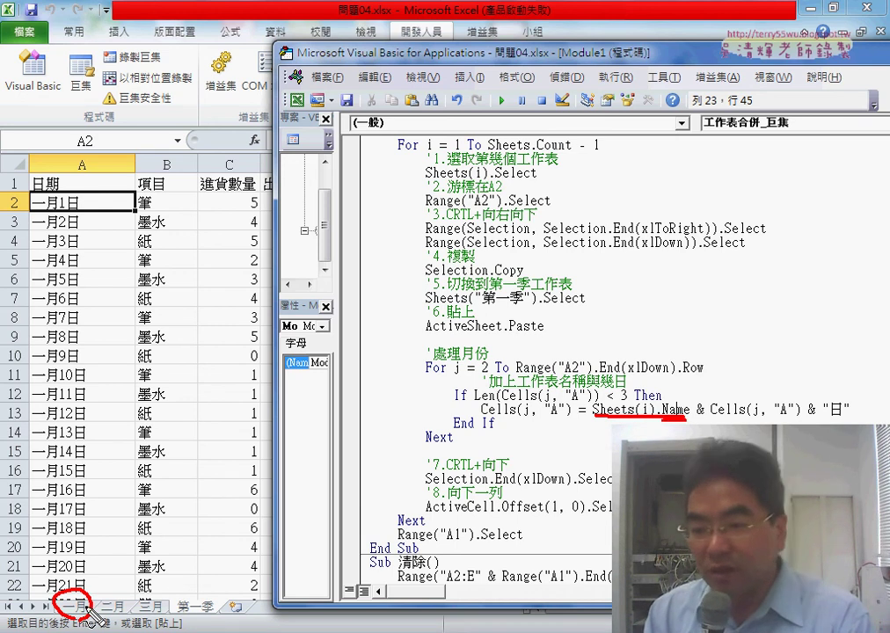
drag(727, 413, 761, 414)
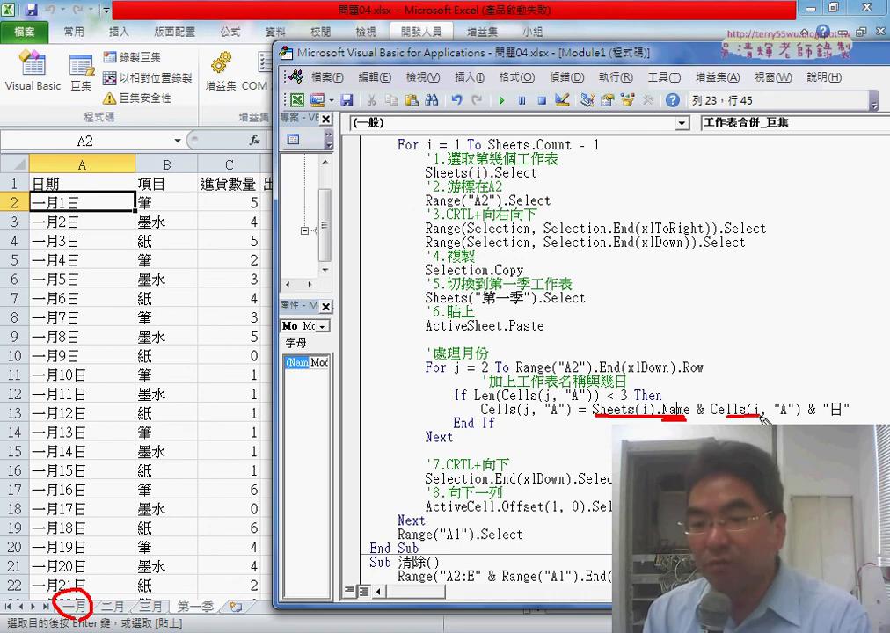
drag(820, 420, 843, 420)
drag(543, 430, 535, 421)
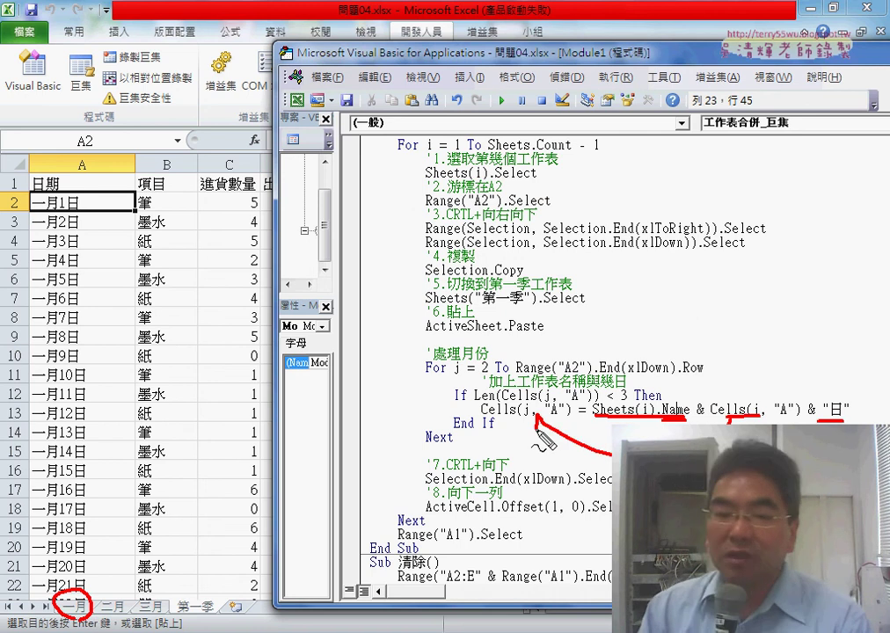
key(Escape)
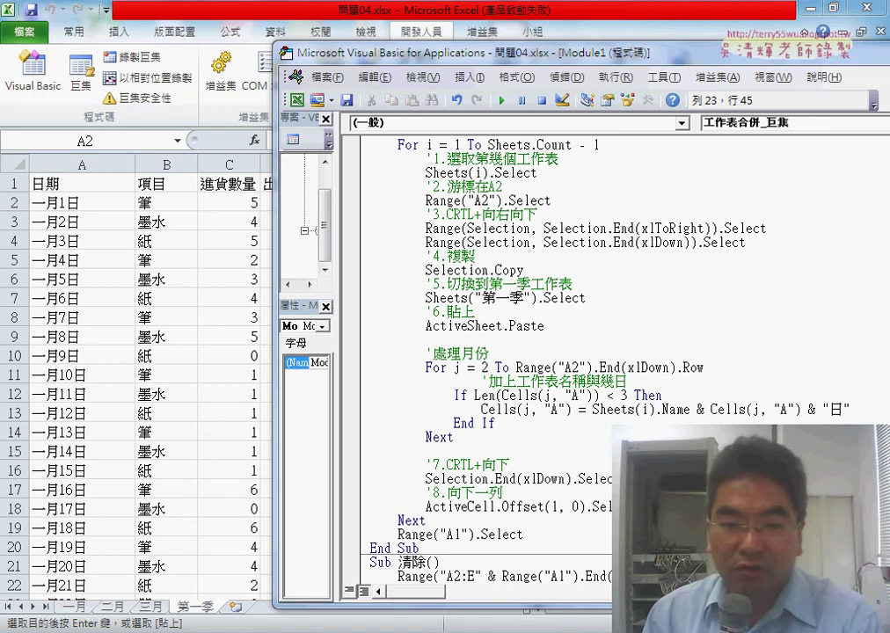
key(alt+Tab)
Select the revised 處理月份 loop with its Len check, below the 如何處理月份資料問題 heading.
scroll(409, 318, up, 1)
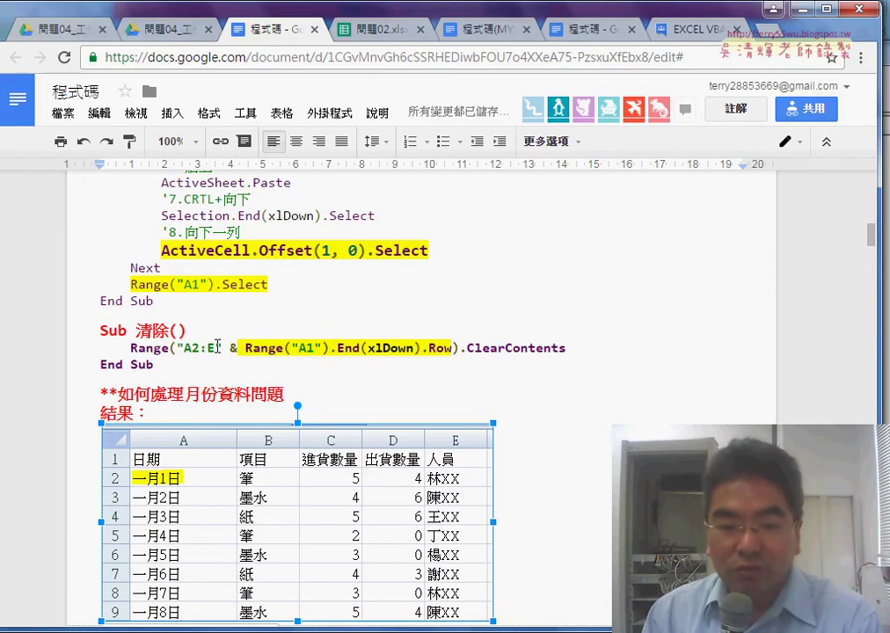
drag(101, 397, 282, 398)
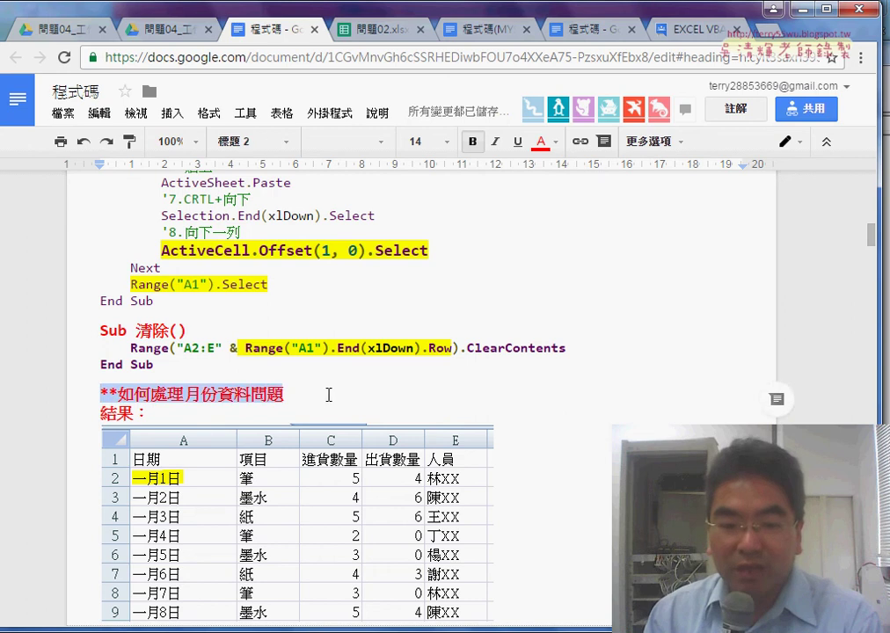
scroll(328, 395, down, 2)
scroll(328, 395, down, 2)
scroll(249, 428, down, 1)
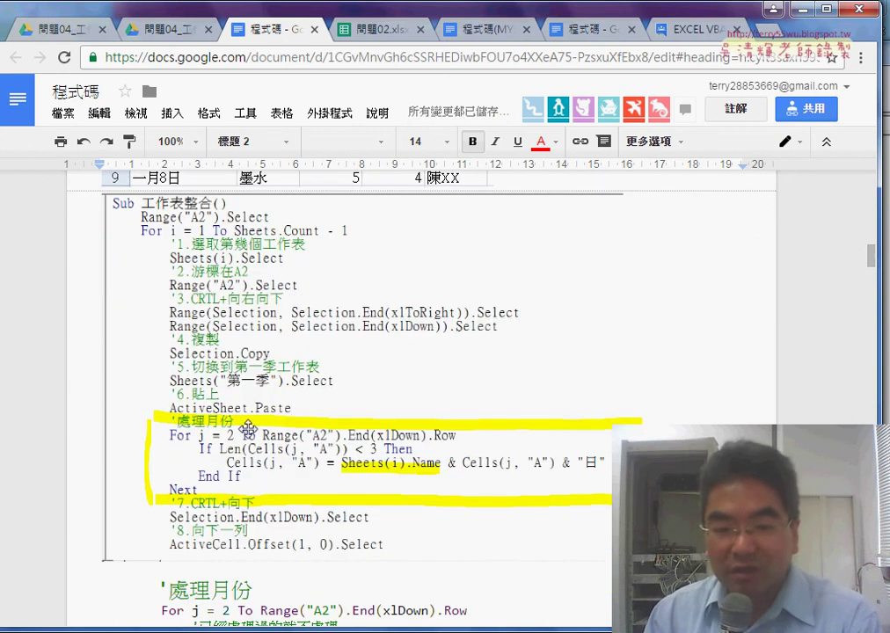
scroll(296, 475, down, 1)
scroll(288, 449, down, 1)
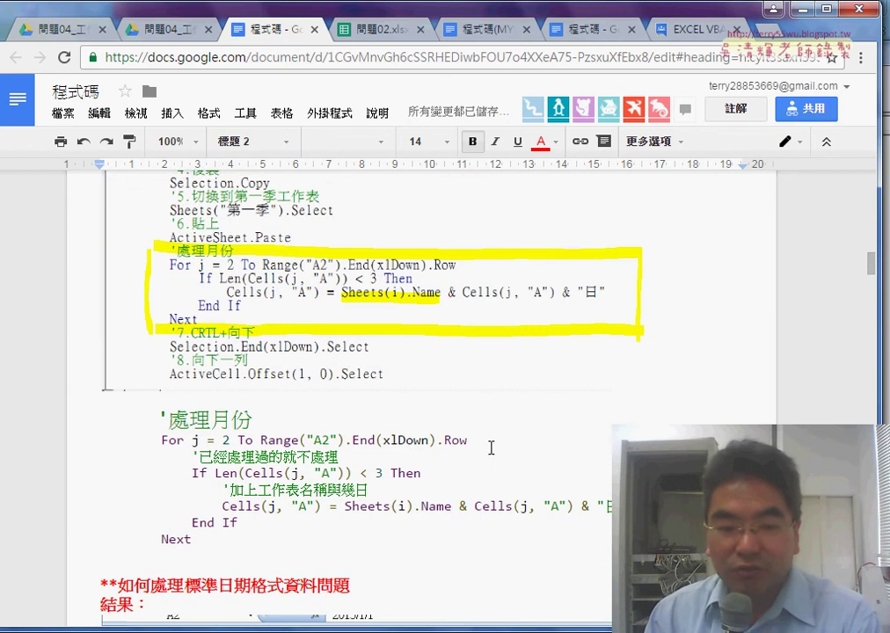
scroll(287, 449, down, 1)
drag(225, 442, 80, 327)
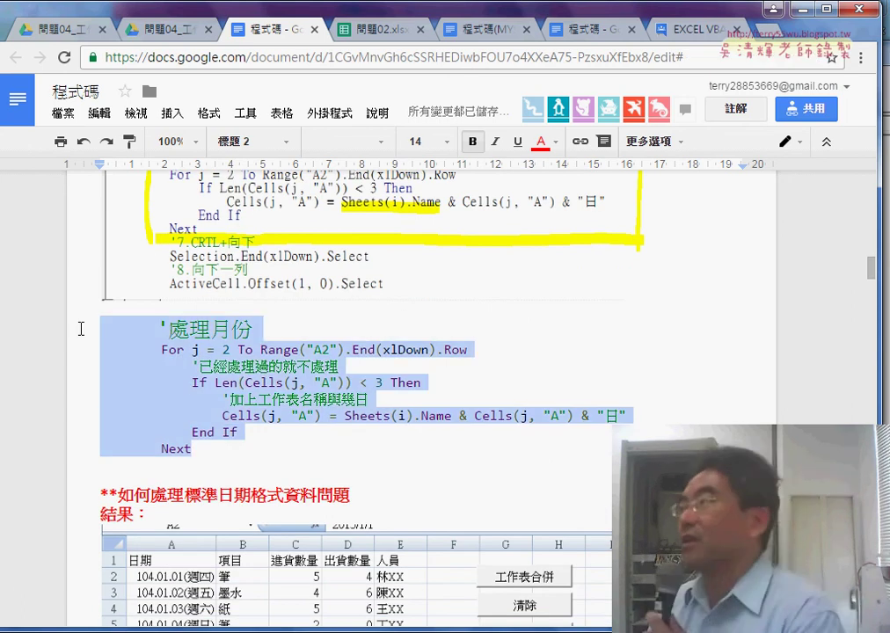